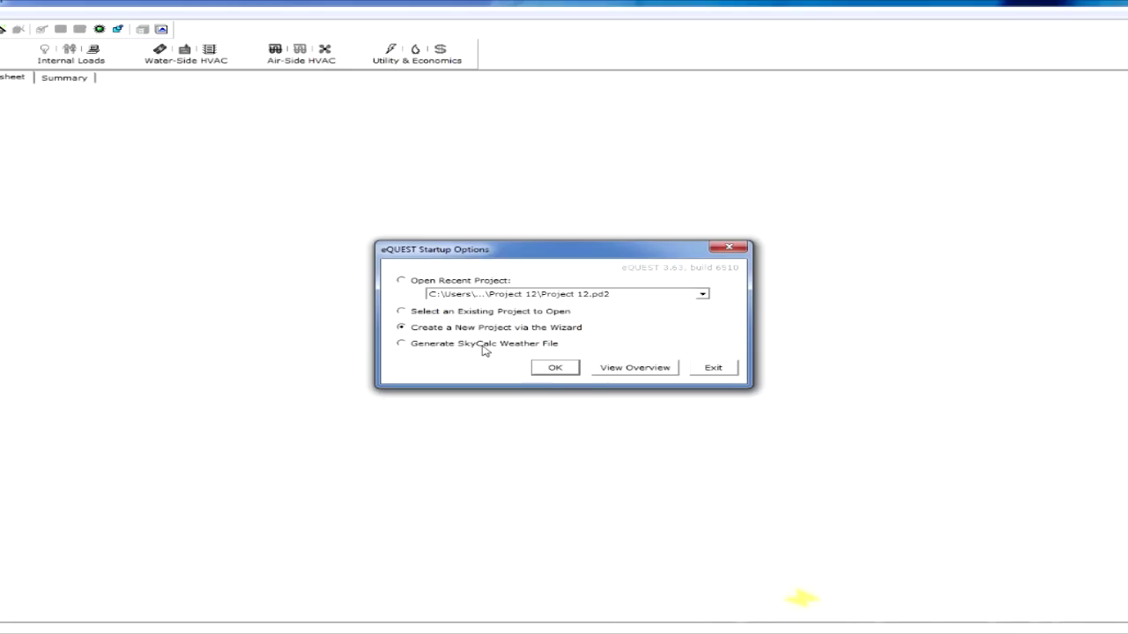
Step: Confirm creating a new project with the wizard in Startup Options
{"action": "left_click", "coordinate": [556, 367]}
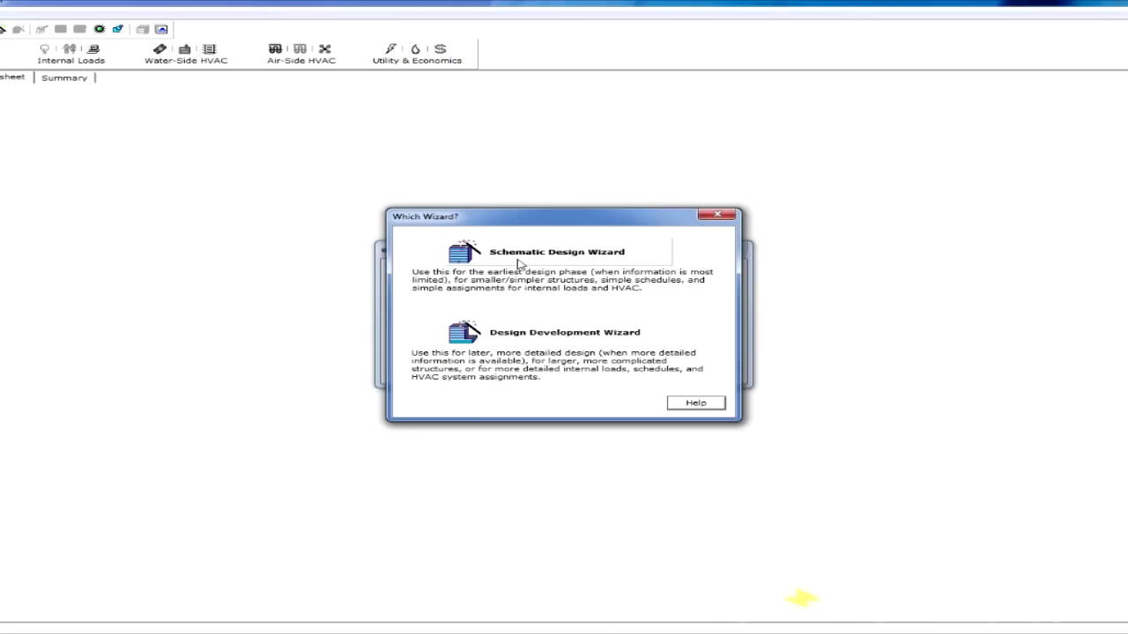
Step: Choose the Schematic Design Wizard and preview its list of 41 wizard screens
{"action": "left_click", "coordinate": [520, 256]}
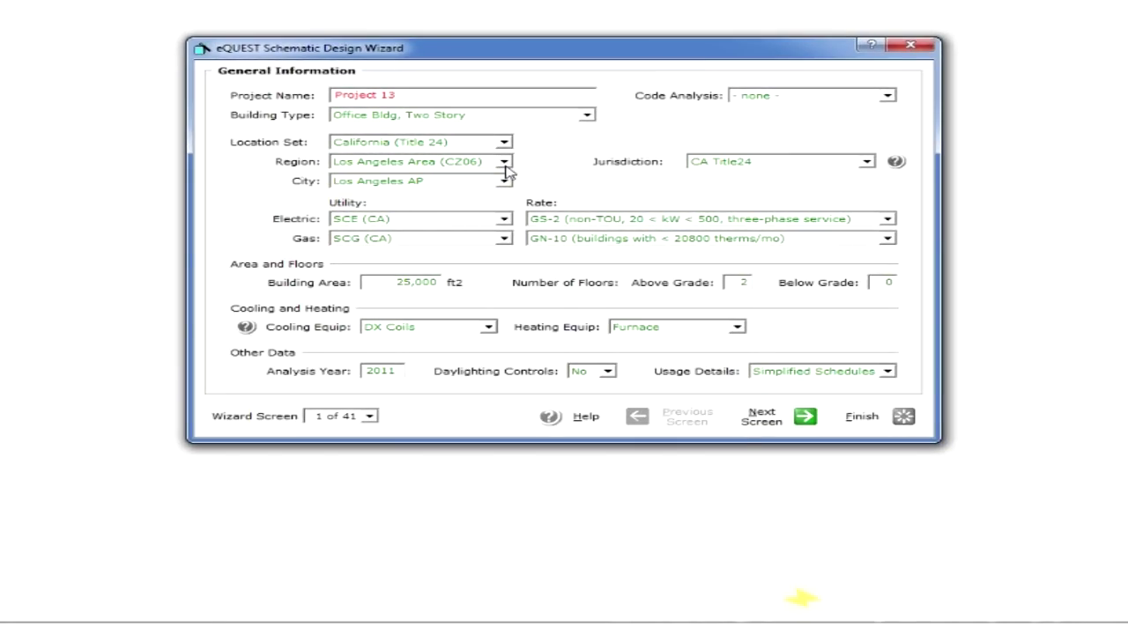
{"action": "left_click", "coordinate": [363, 418]}
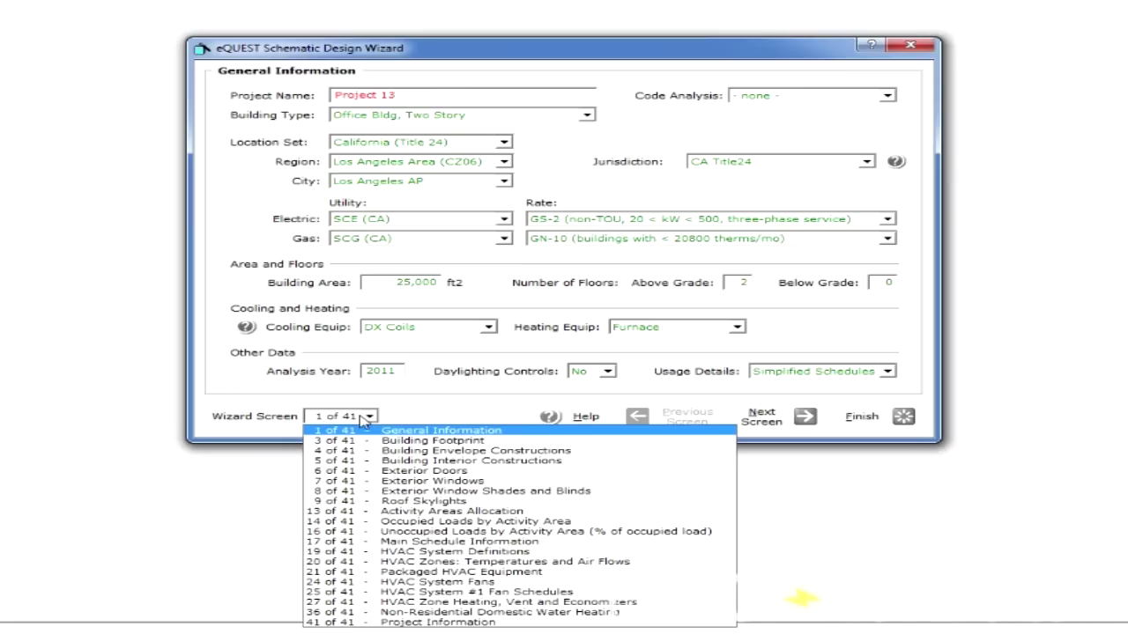
{"action": "left_click", "coordinate": [409, 430]}
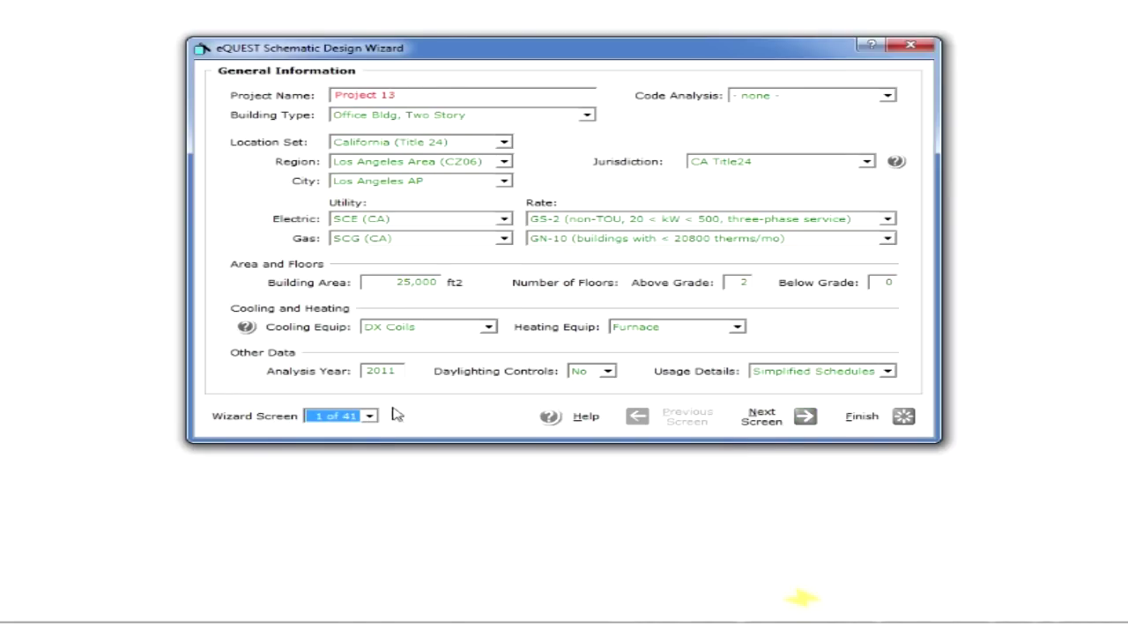
{"action": "left_click", "coordinate": [363, 418]}
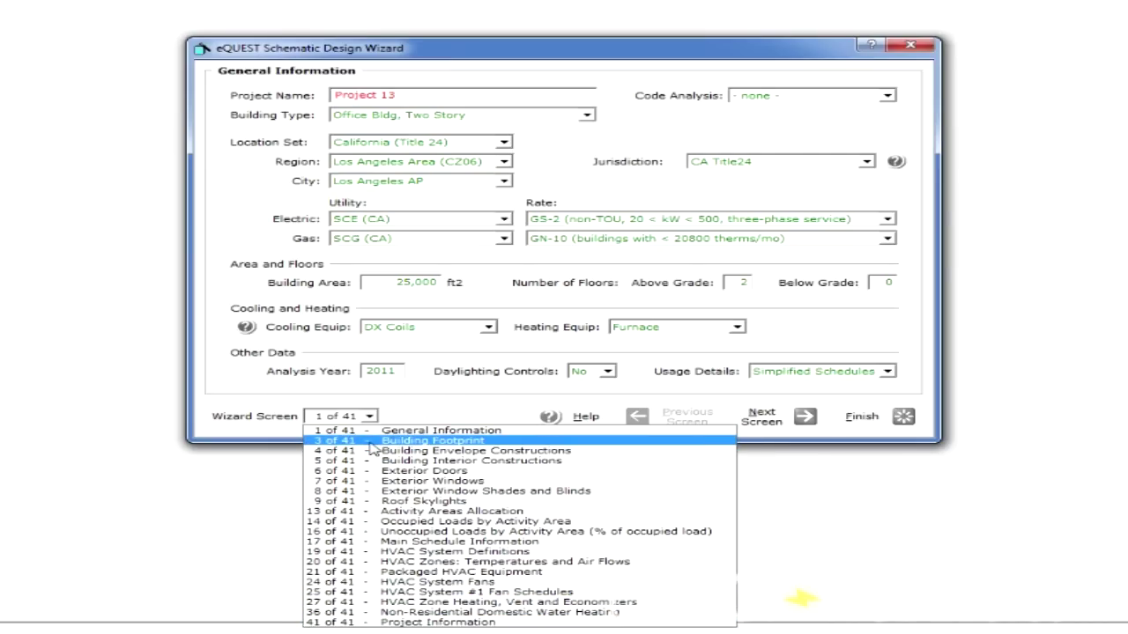
{"action": "left_click", "coordinate": [422, 407]}
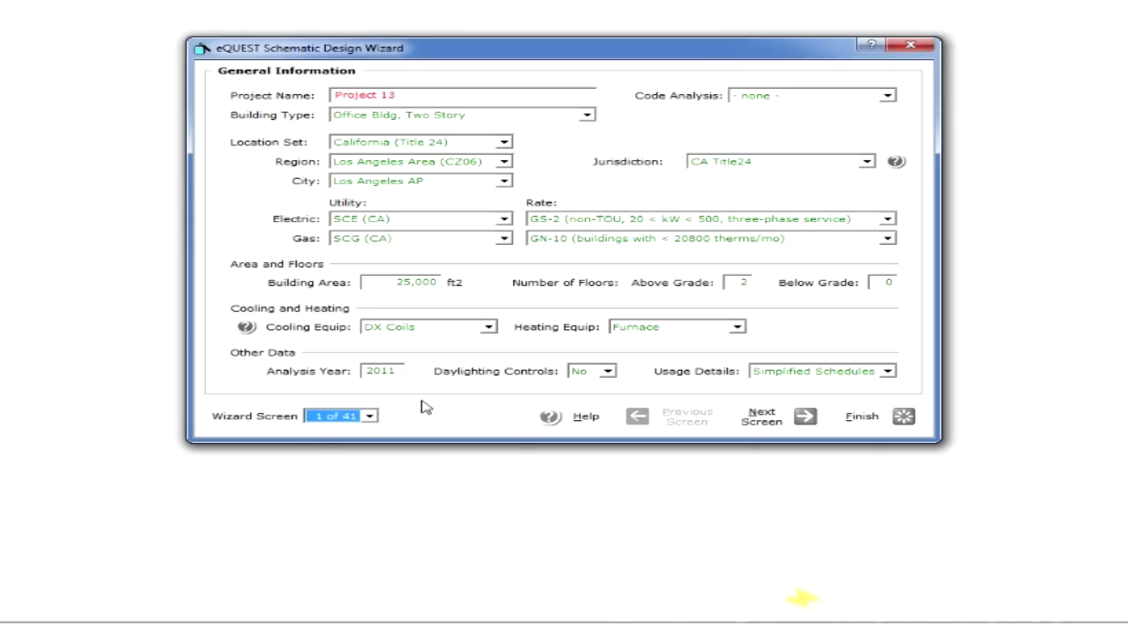
Step: Name the project 'Example Office Bldg', set building area to 50,000 ft2, and advance to Building Footprint
{"action": "left_click", "coordinate": [425, 99]}
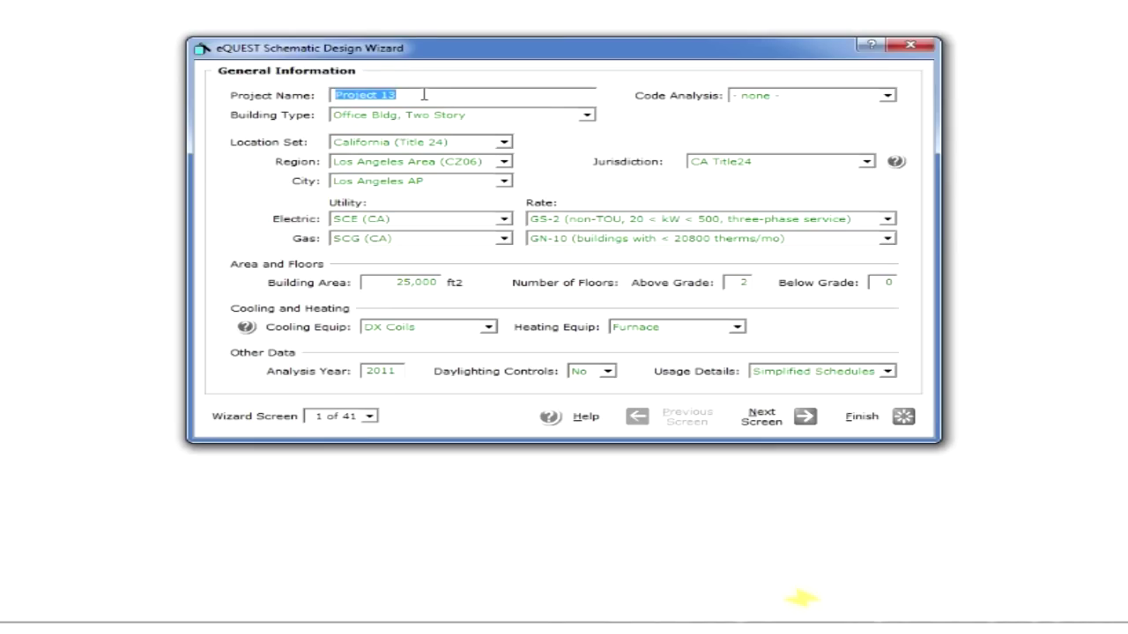
{"action": "type", "text": "Example Office Bldg"}
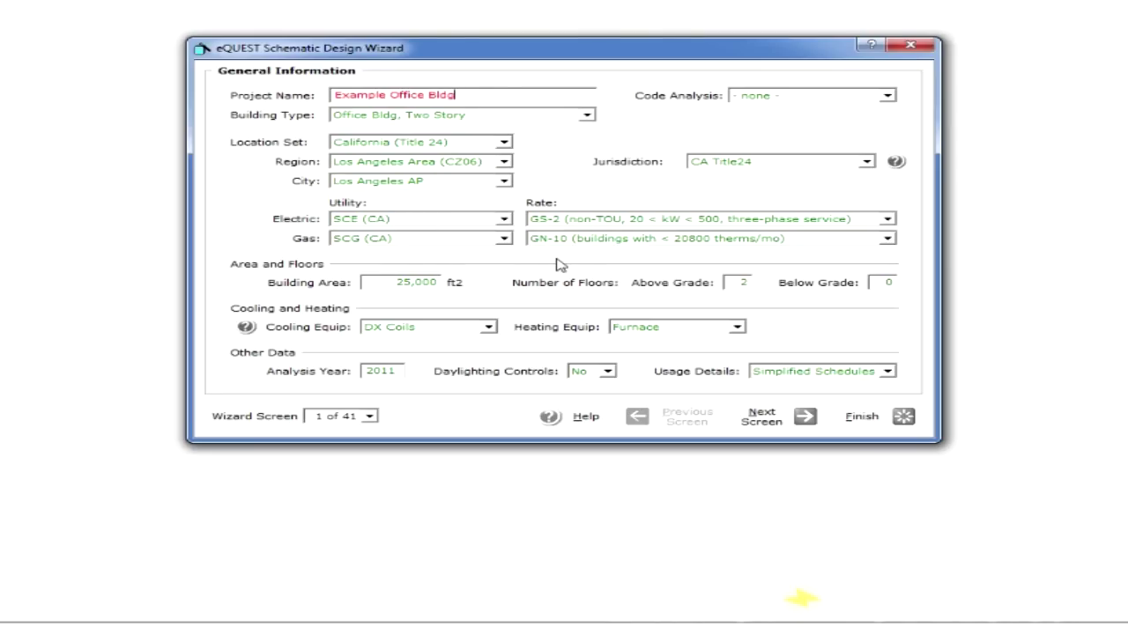
{"action": "double_click", "coordinate": [405, 282]}
{"action": "left_click", "coordinate": [407, 282]}
{"action": "left_click_drag", "start_coordinate": [411, 282], "coordinate": [397, 282]}
{"action": "type", "text": "50"}
{"action": "left_click", "coordinate": [789, 417]}
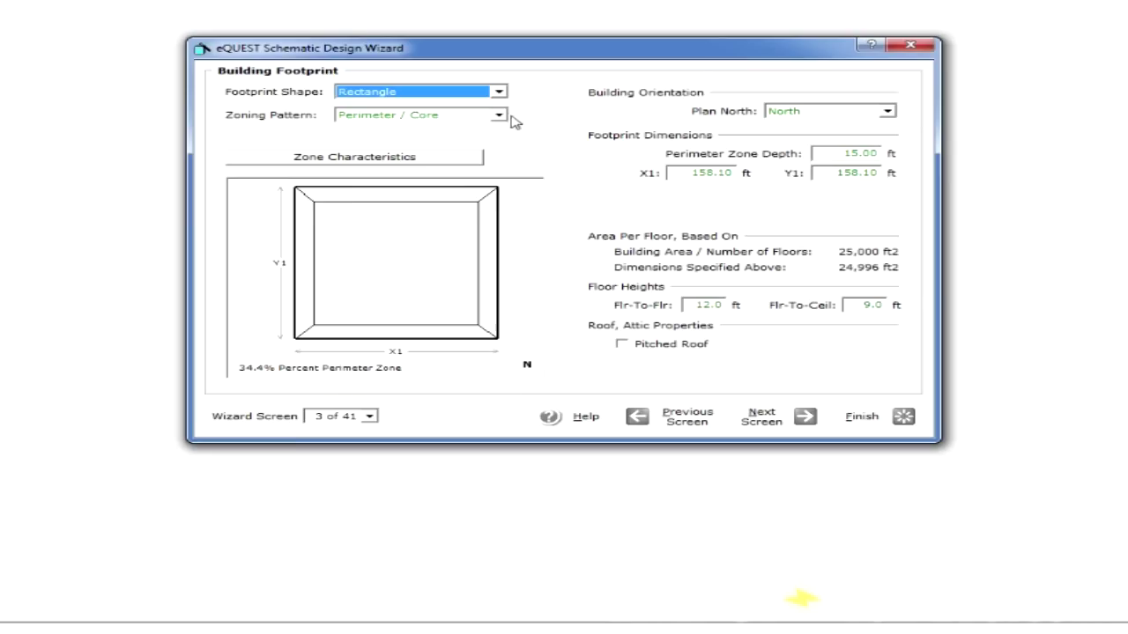
Step: Set the footprint shape to 'U' Shape and move on to Building Envelope Constructions
{"action": "left_click", "coordinate": [499, 91]}
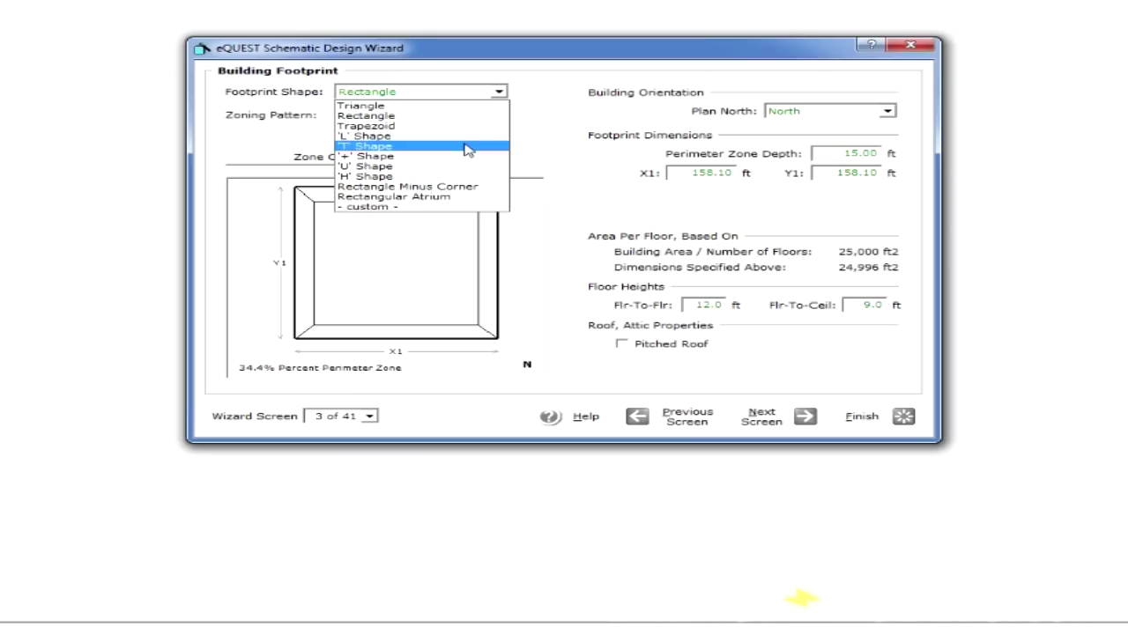
{"action": "left_click", "coordinate": [379, 167]}
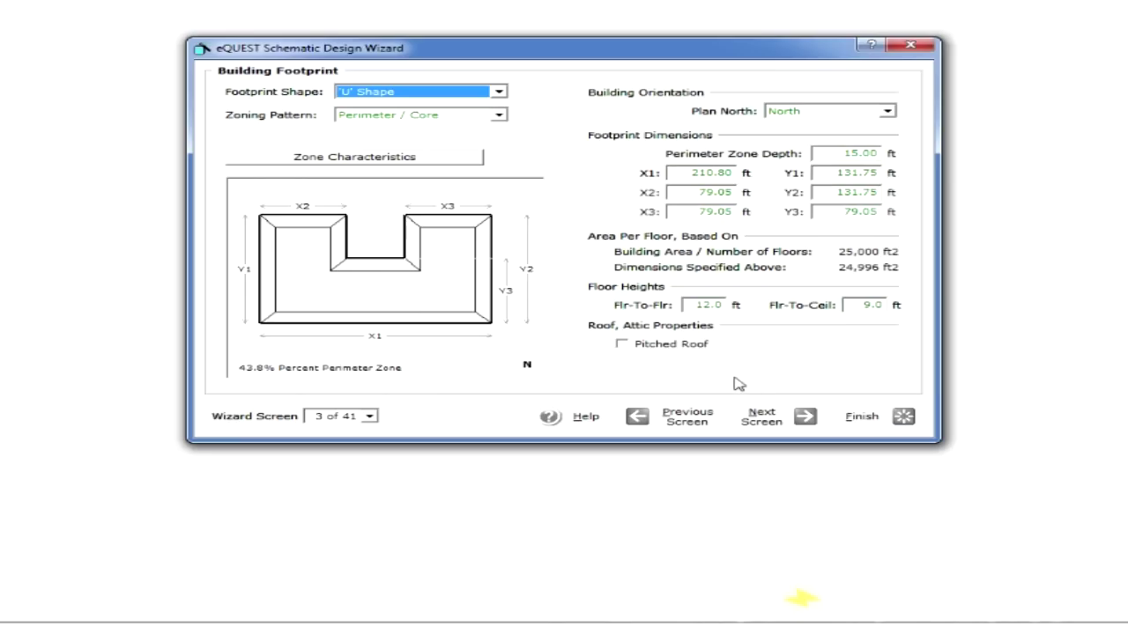
{"action": "left_click", "coordinate": [763, 419]}
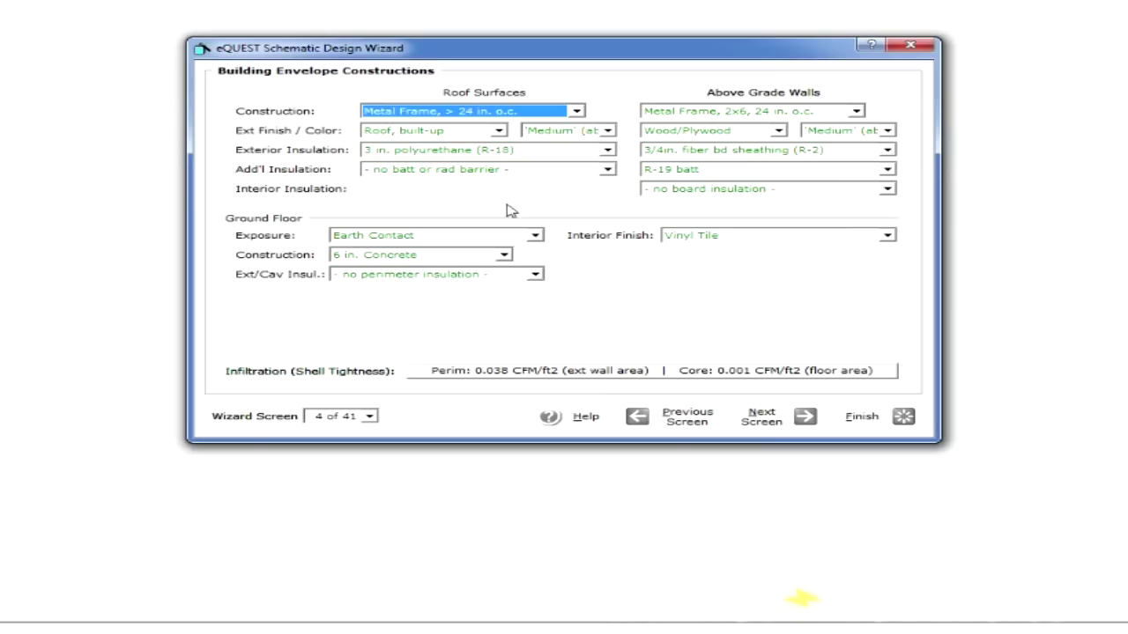
Step: Advance through Interior Constructions and Exterior Doors to the Exterior Windows screen
{"action": "left_click", "coordinate": [763, 421]}
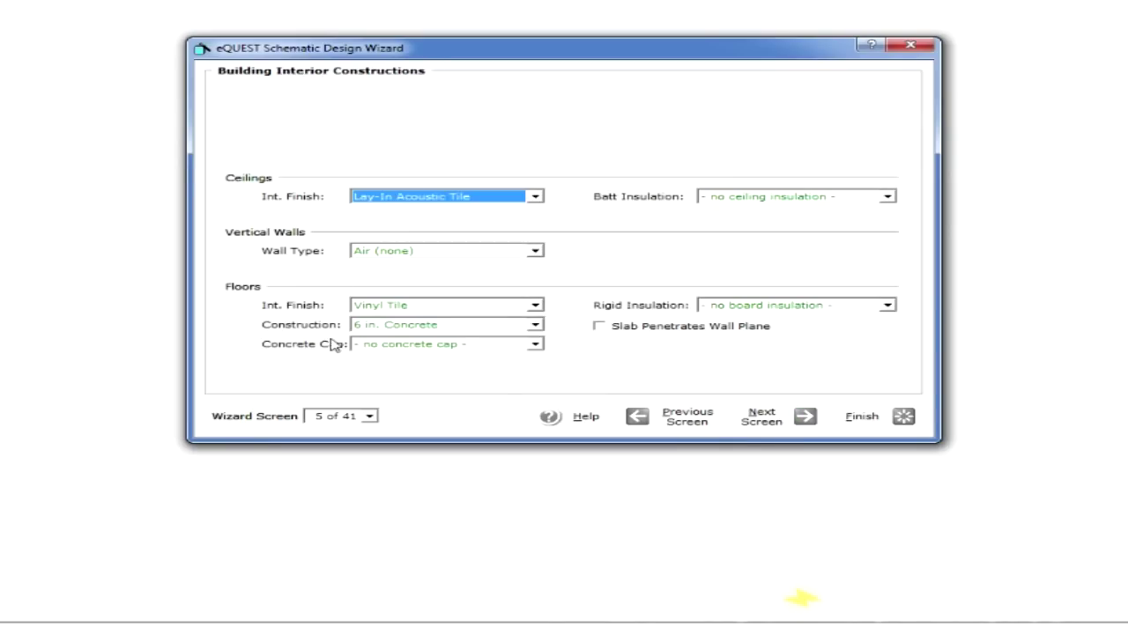
{"action": "left_click", "coordinate": [793, 416]}
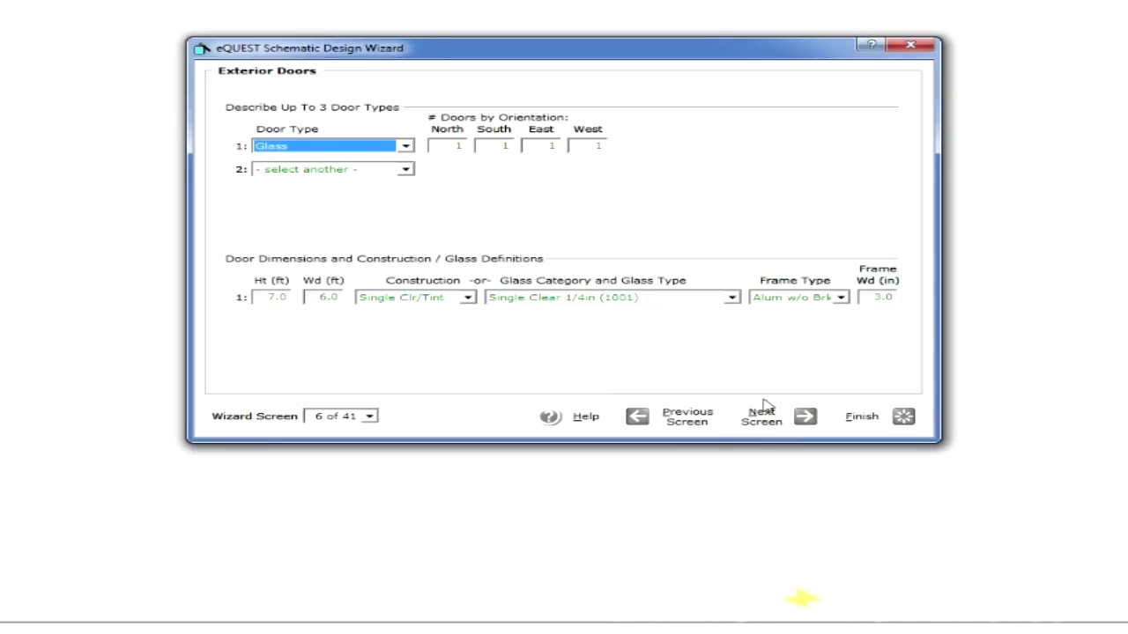
{"action": "left_click", "coordinate": [764, 410]}
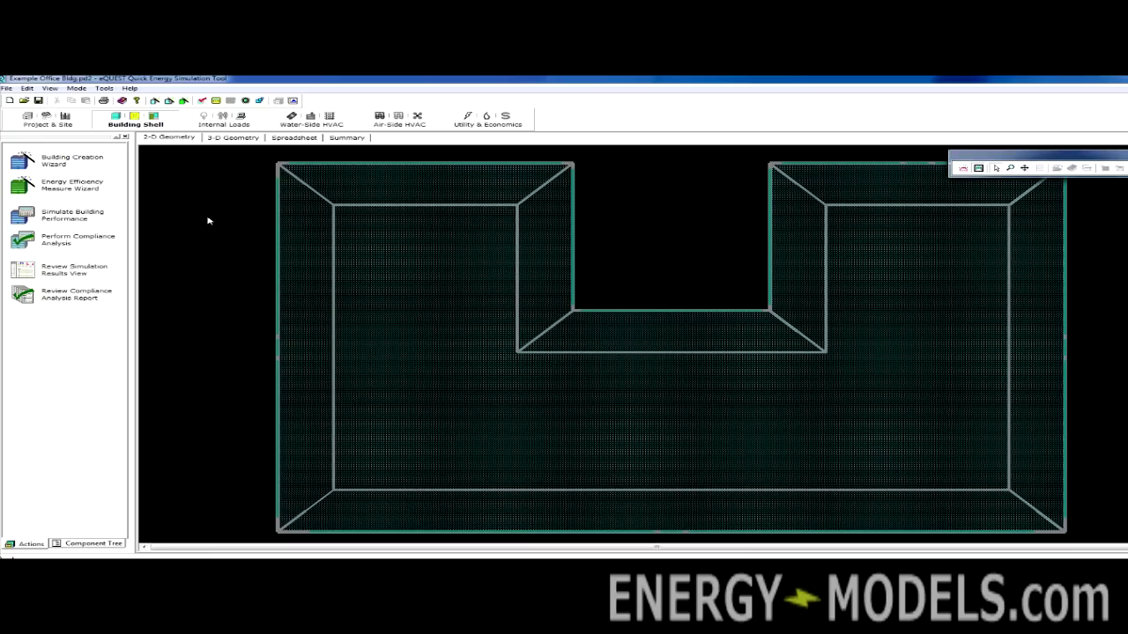
Step: Show the building in 3-D Geometry, rotating toward a side elevation and zooming in
{"action": "left_click", "coordinate": [231, 137]}
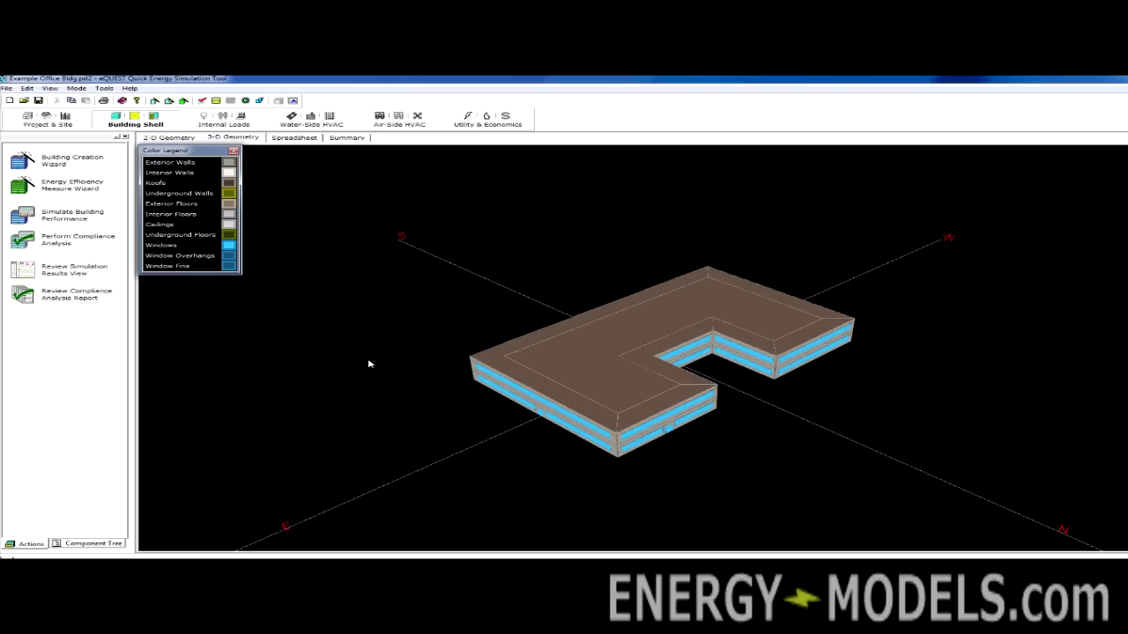
{"action": "left_click_drag", "start_coordinate": [369, 363], "coordinate": [369, 363]}
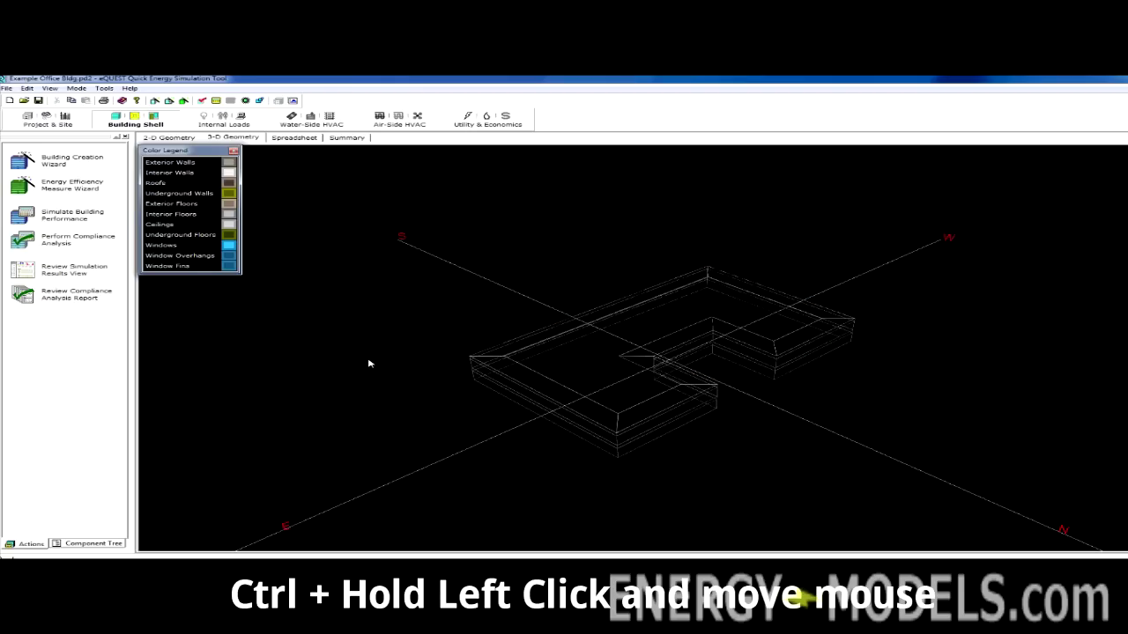
{"action": "mouse_move", "coordinate": [370, 363]}
{"action": "left_mouse_down"}
{"action": "mouse_move", "coordinate": [355, 370]}
{"action": "mouse_move", "coordinate": [355, 344]}
{"action": "mouse_move", "coordinate": [305, 360]}
{"action": "left_mouse_up"}
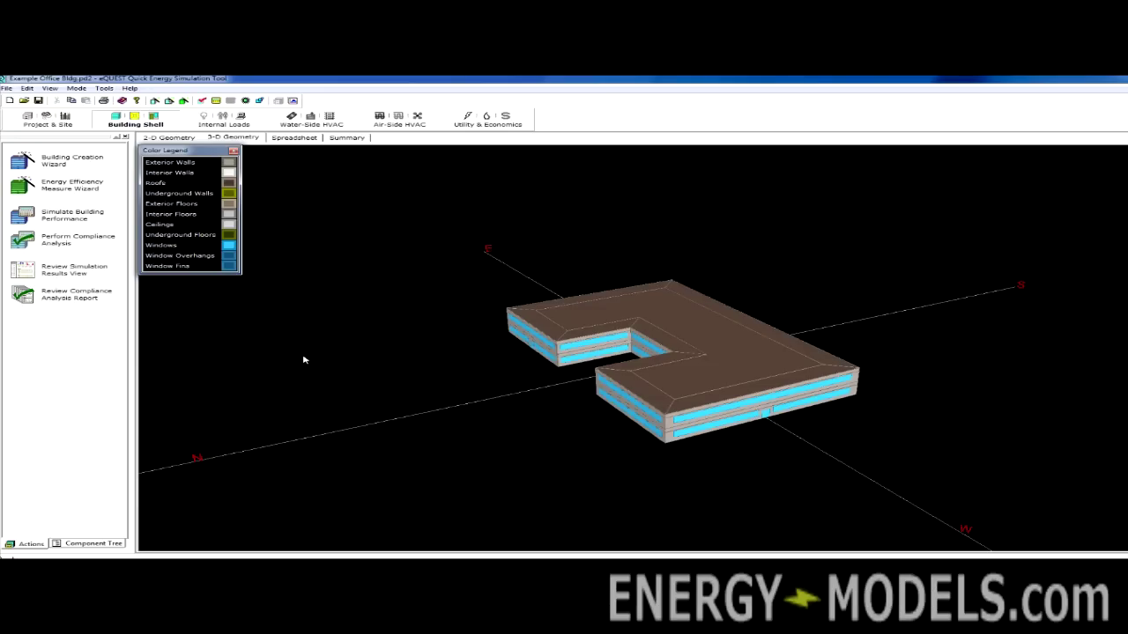
{"action": "right_click", "coordinate": [419, 348], "text": "ctrl"}
{"action": "mouse_move", "coordinate": [419, 348]}
{"action": "left_mouse_down"}
{"action": "mouse_move", "coordinate": [413, 410]}
{"action": "mouse_move", "coordinate": [427, 339]}
{"action": "mouse_move", "coordinate": [416, 466]}
{"action": "left_mouse_up"}
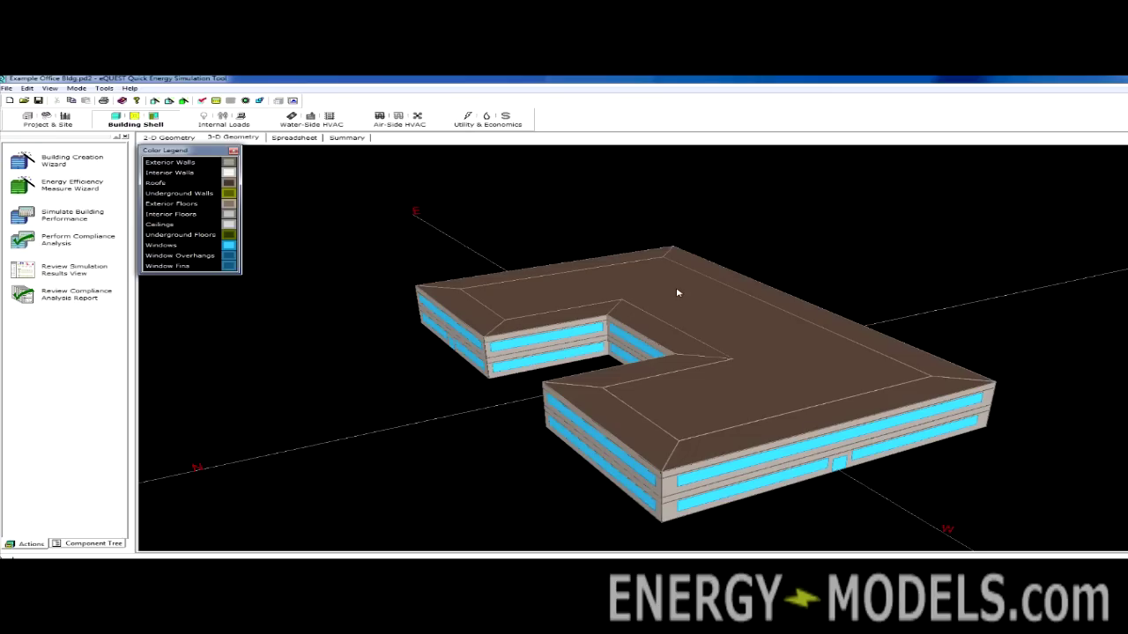
{"action": "mouse_move", "coordinate": [528, 344]}
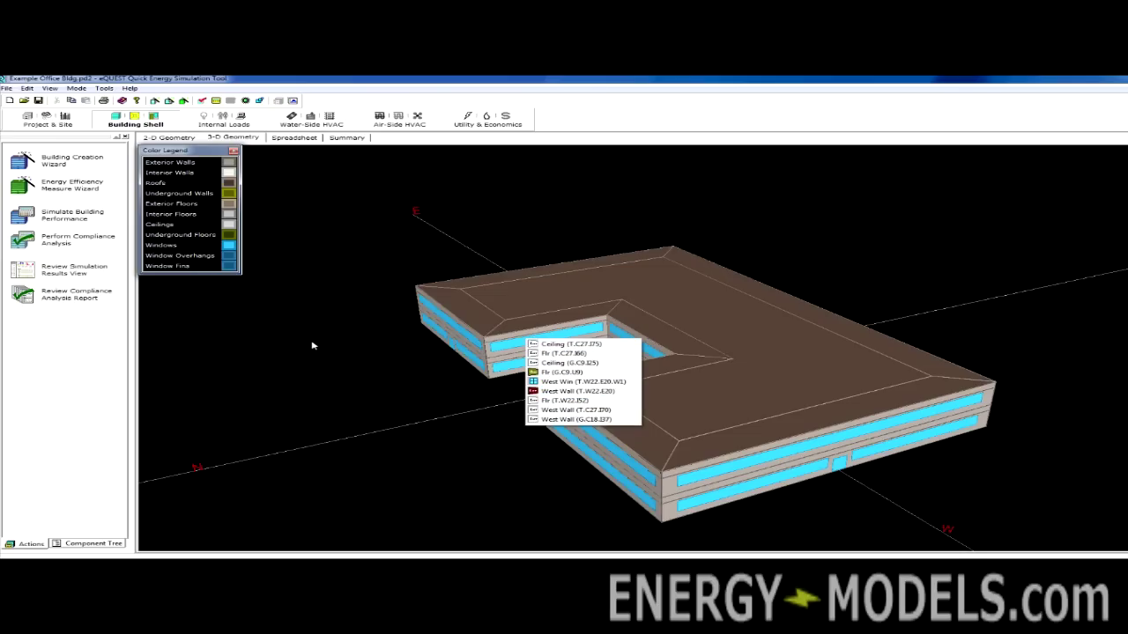
Step: Return to the 2-D Geometry plan and inspect the perimeter and core zones
{"action": "left_click", "coordinate": [169, 138]}
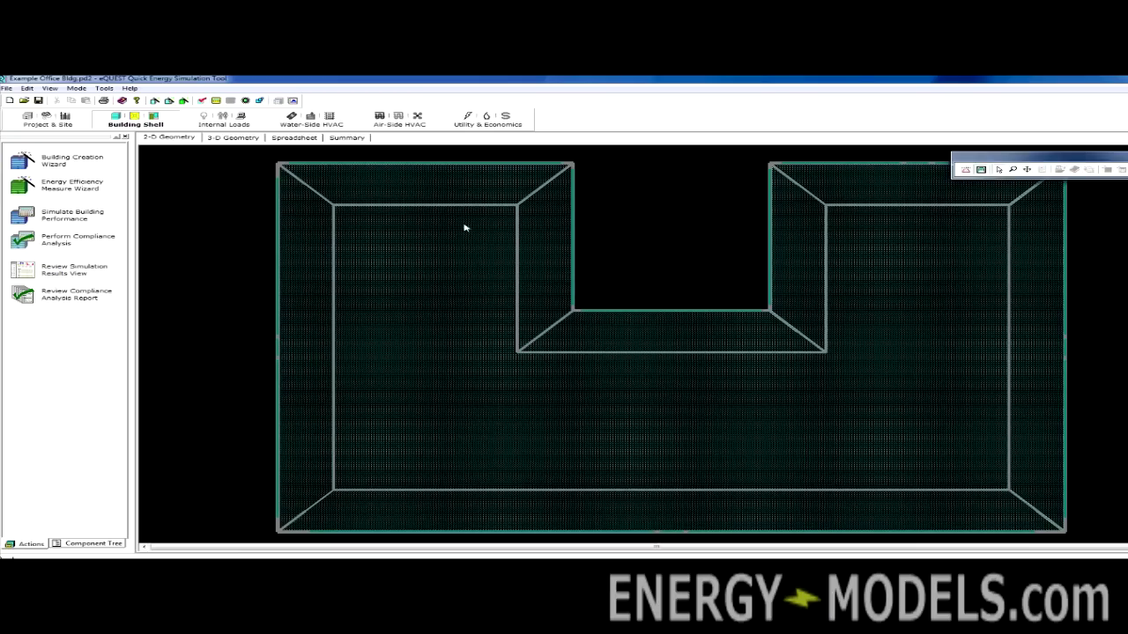
{"action": "mouse_move", "coordinate": [303, 253]}
Step: View the Air-Side HVAC diagram, show the Component Tree, then go back to Building Shell
{"action": "left_click", "coordinate": [385, 124]}
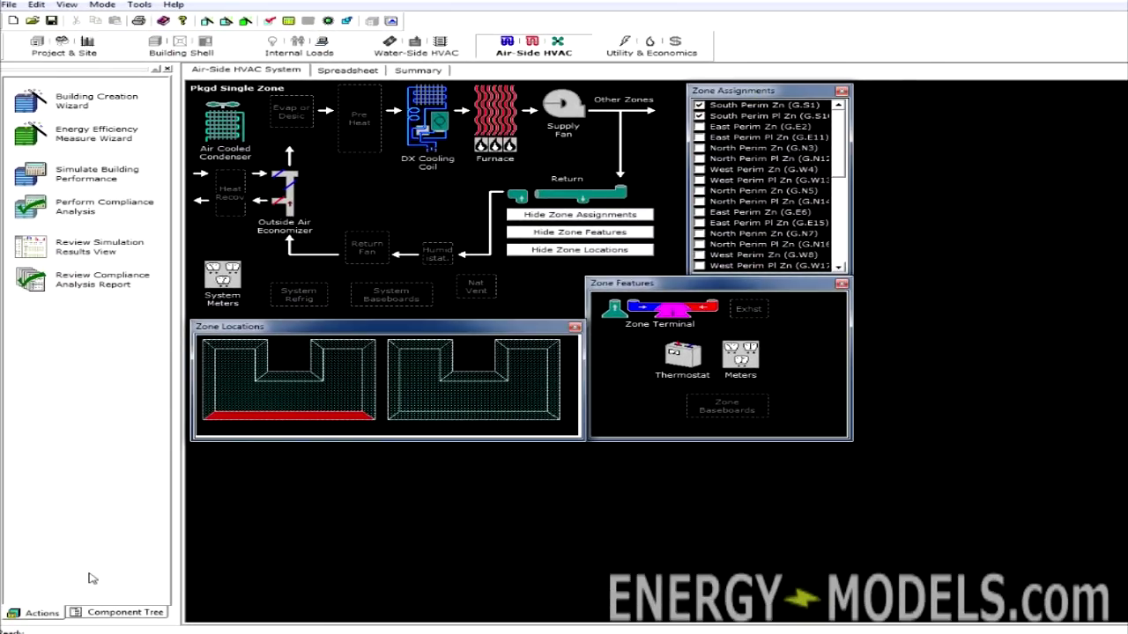
{"action": "left_click", "coordinate": [101, 617]}
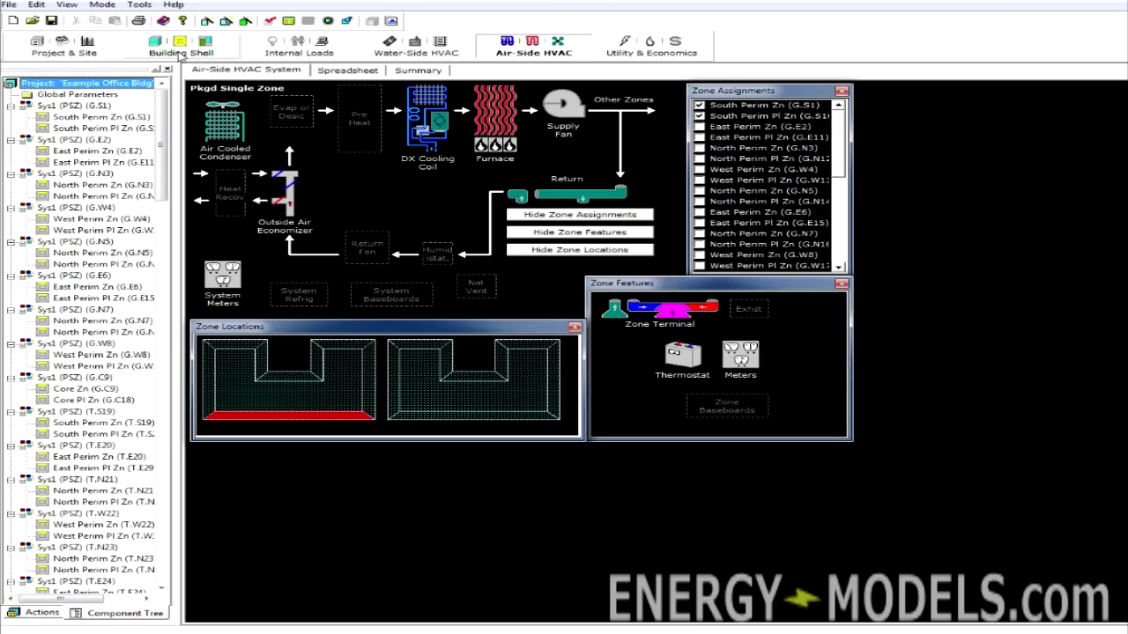
{"action": "left_click", "coordinate": [181, 53]}
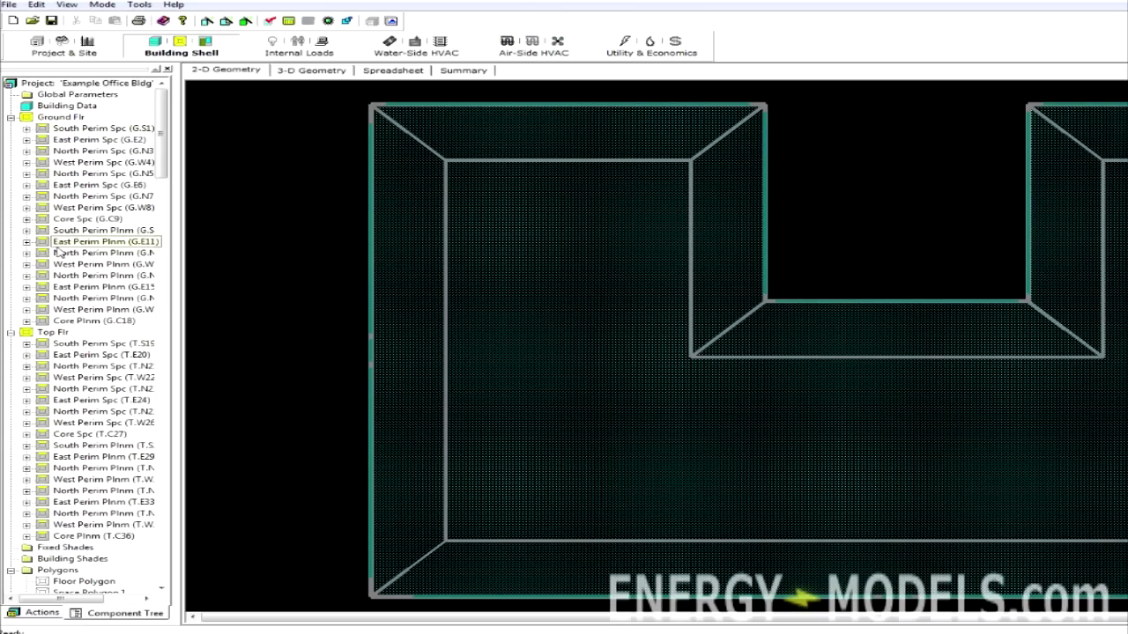
Step: Switch the left panel to the Actions list of wizards and runs
{"action": "left_click", "coordinate": [34, 613]}
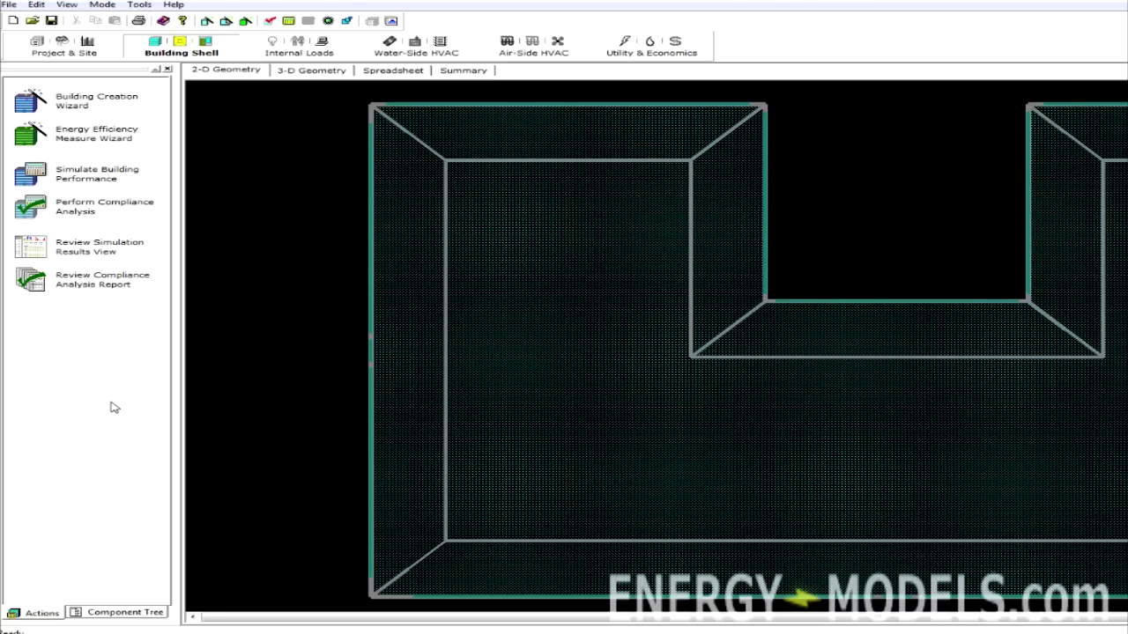
Step: Create a Package HVAC Efficiency measure in the HVAC System category via the EEM wizard
{"action": "left_click", "coordinate": [131, 139]}
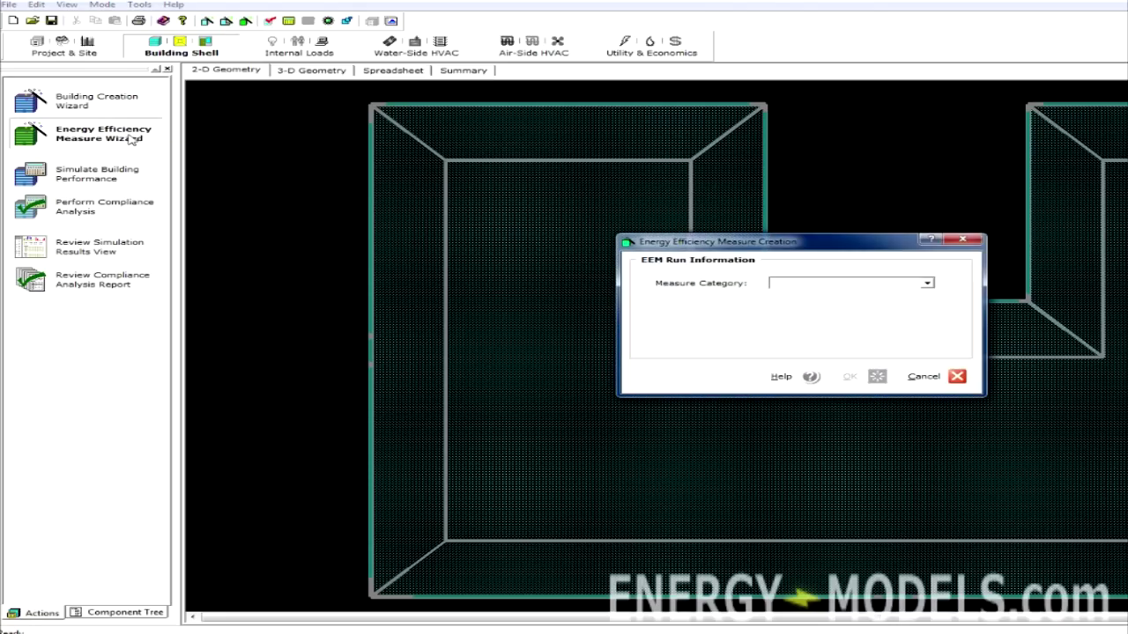
{"action": "left_click", "coordinate": [927, 284]}
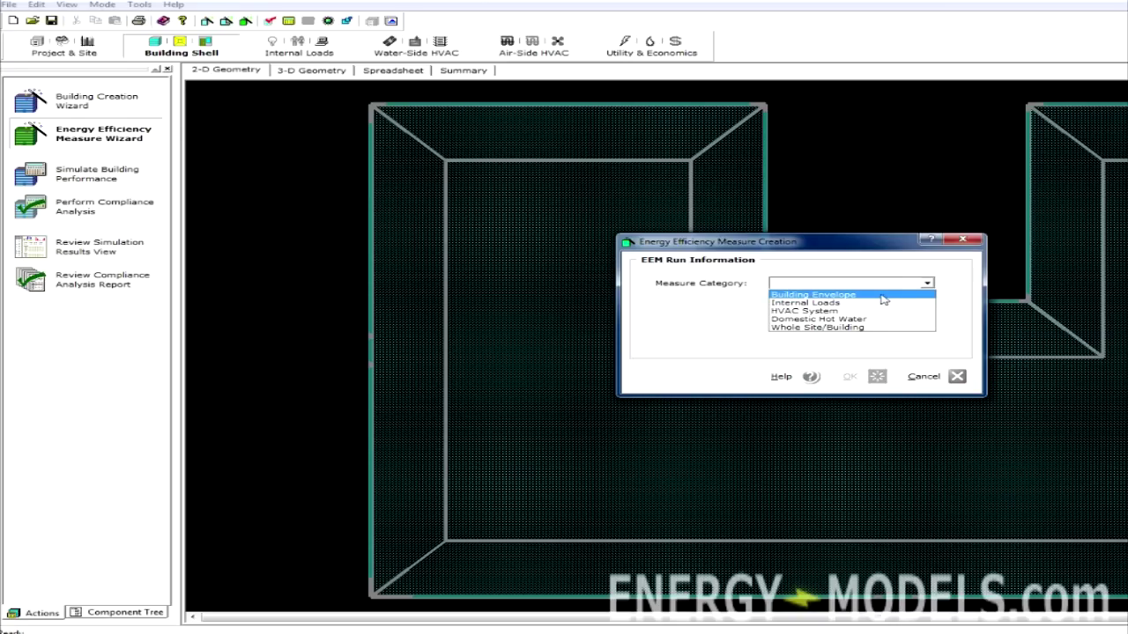
{"action": "left_click", "coordinate": [853, 315]}
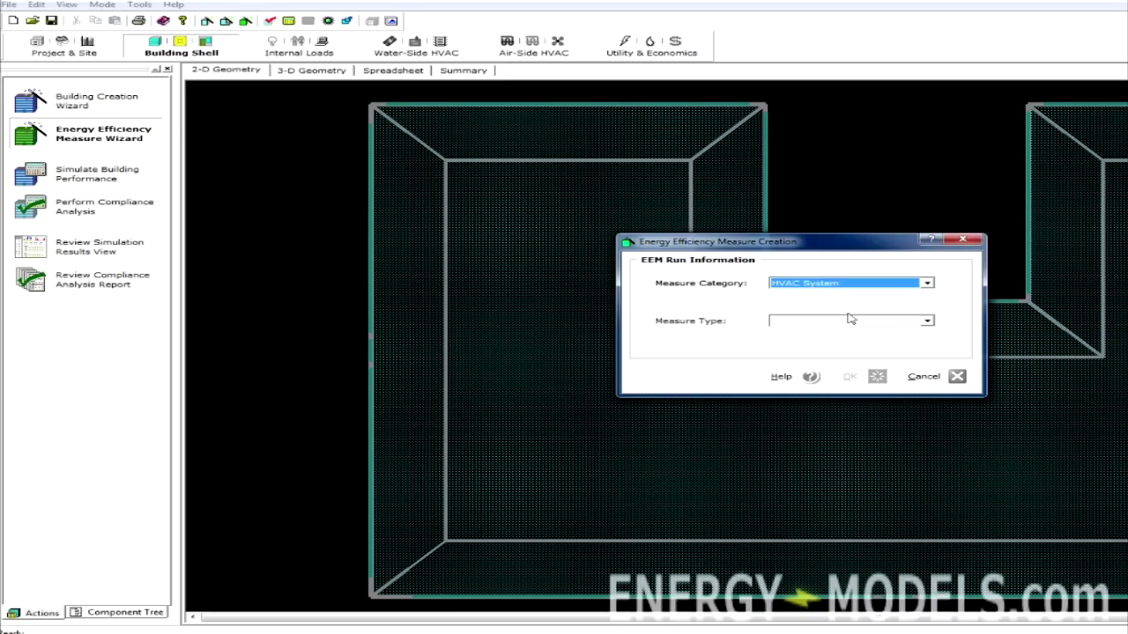
{"action": "left_click", "coordinate": [802, 322]}
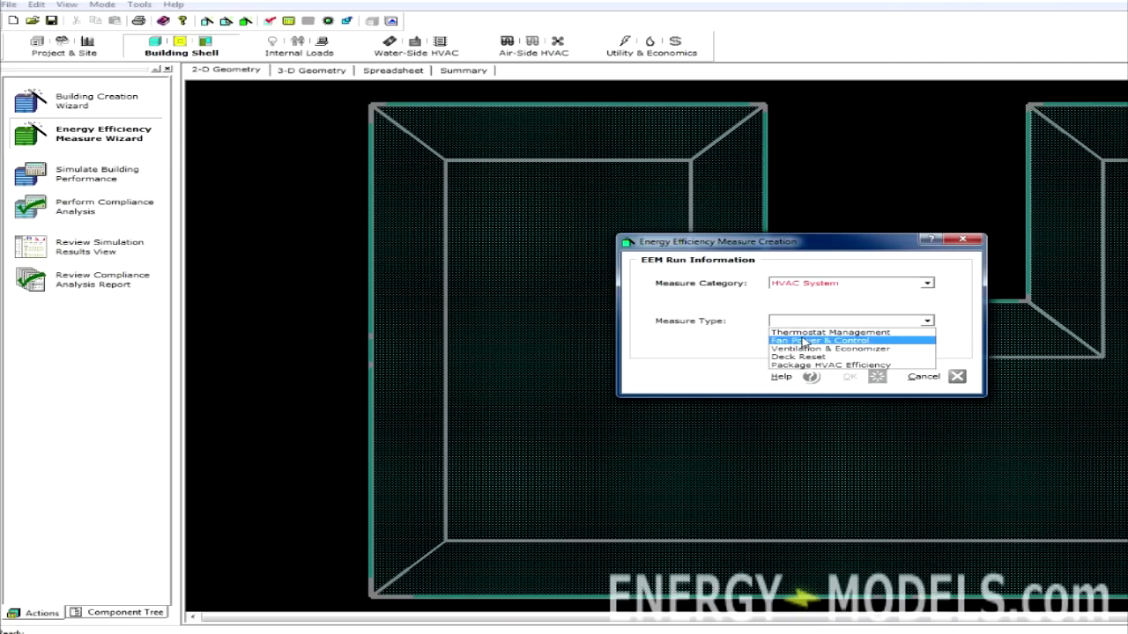
{"action": "left_click", "coordinate": [808, 365]}
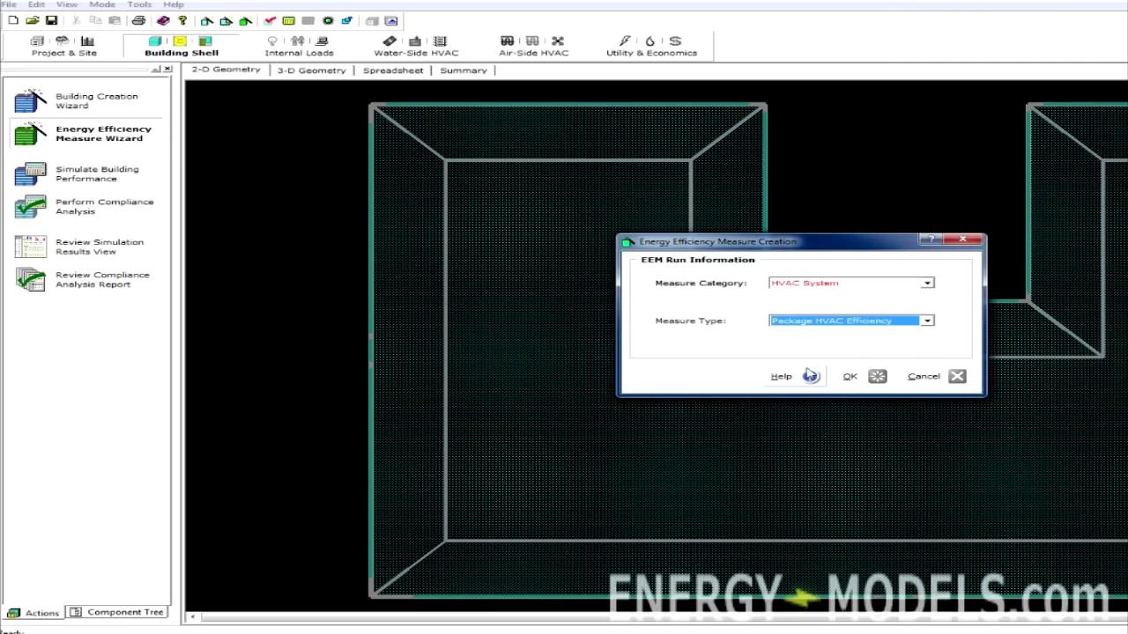
{"action": "left_click", "coordinate": [883, 381]}
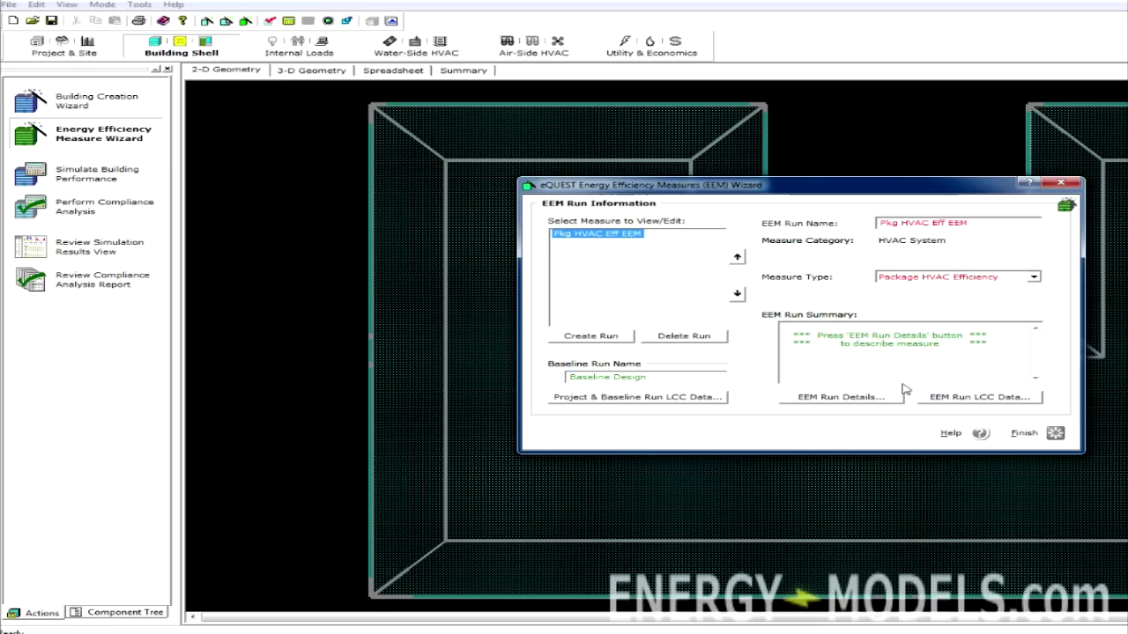
Step: Finish the Energy Efficiency Measures wizard to return to the U-shaped Building Shell floor plan
{"action": "left_click", "coordinate": [1038, 434]}
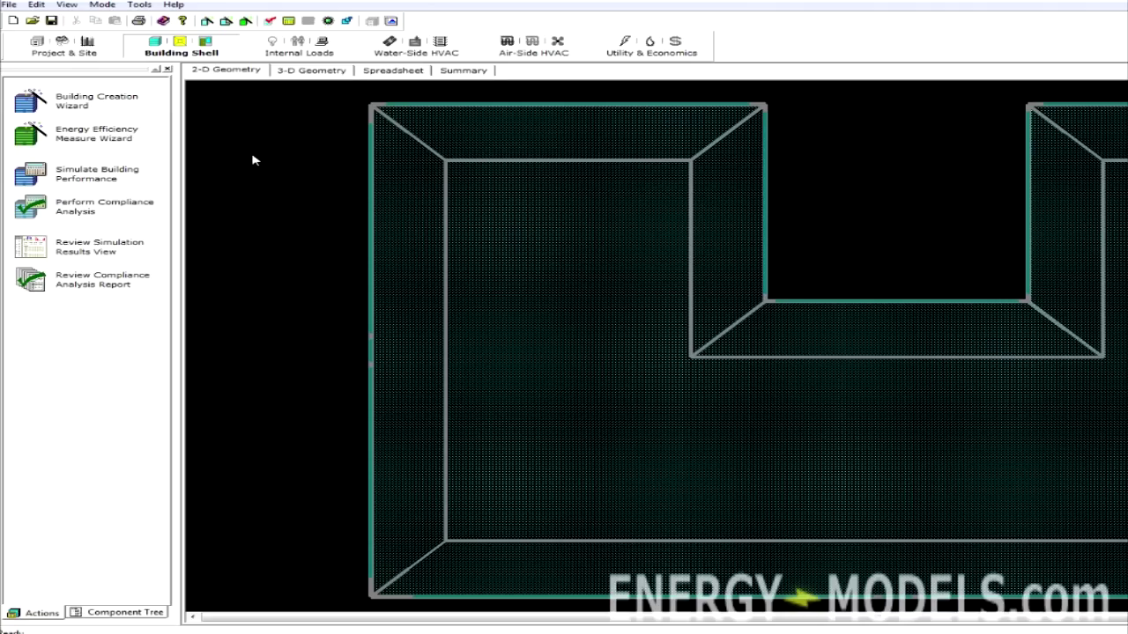
Step: Switch to Detailed Data Edit mode and display the Air-Side HVAC packaged single-zone system diagram
{"action": "left_click", "coordinate": [102, 7]}
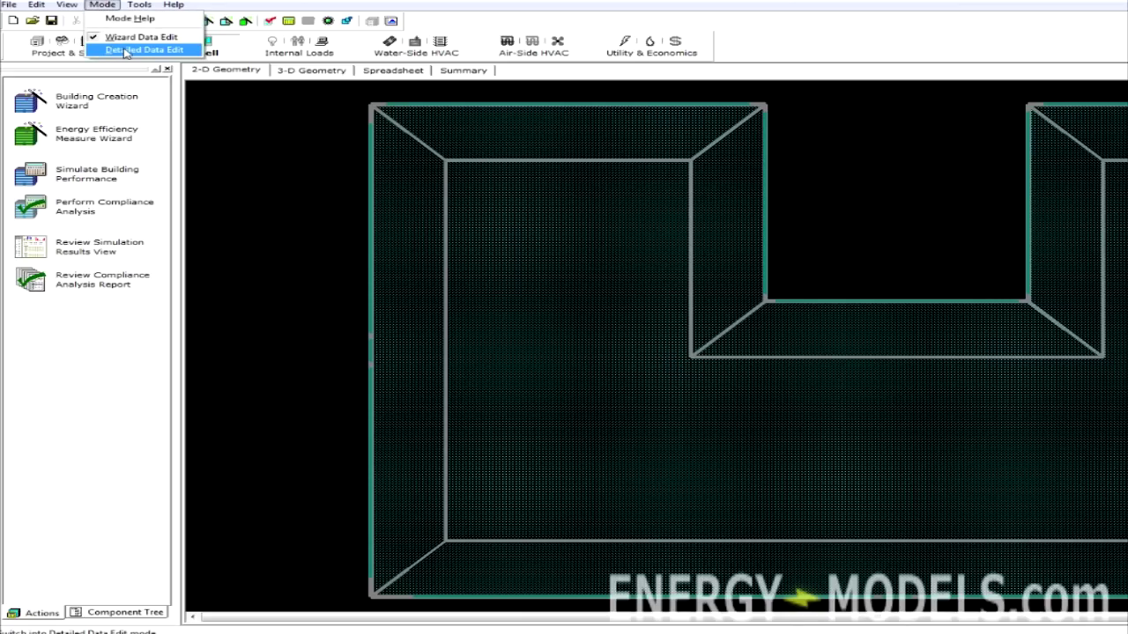
{"action": "left_click", "coordinate": [126, 51]}
{"action": "left_click", "coordinate": [899, 365]}
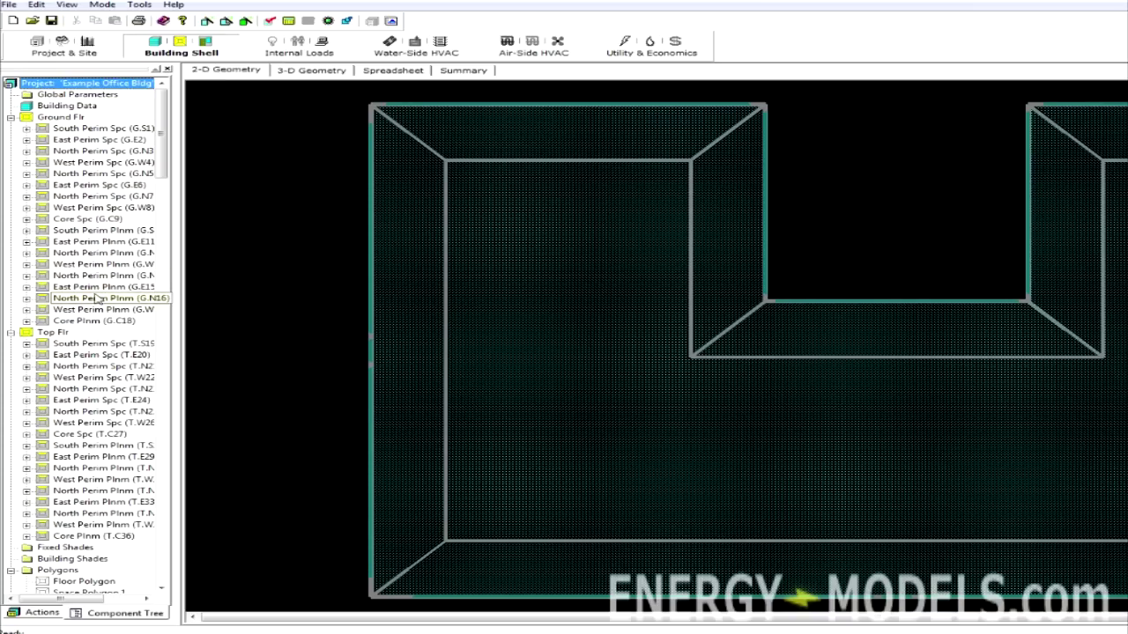
{"action": "left_click", "coordinate": [533, 46]}
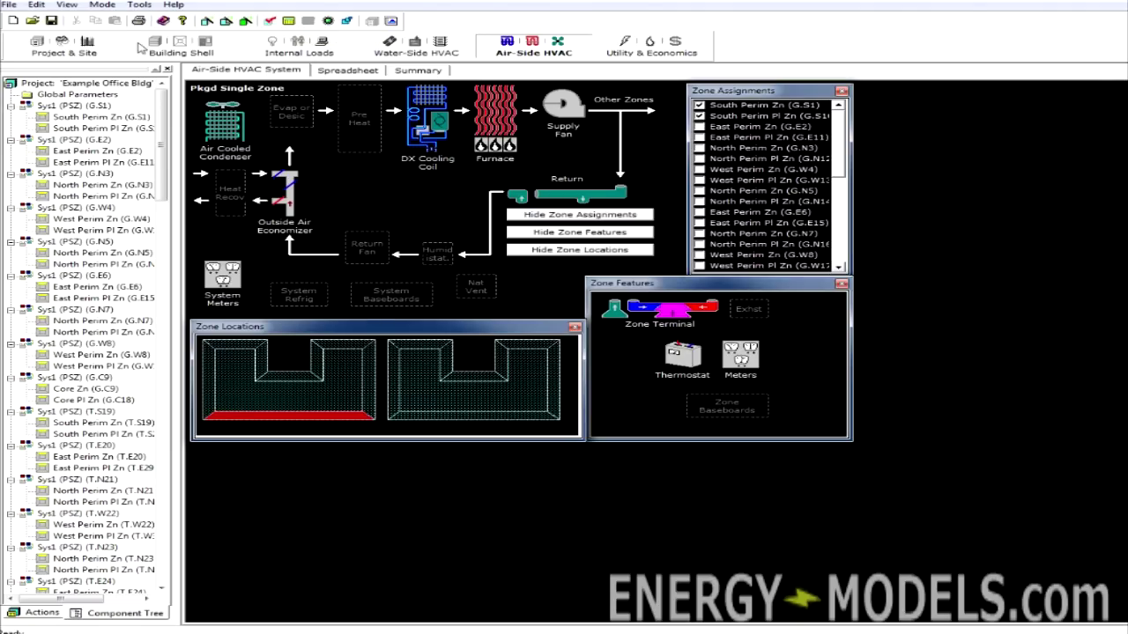
{"action": "left_click", "coordinate": [141, 5]}
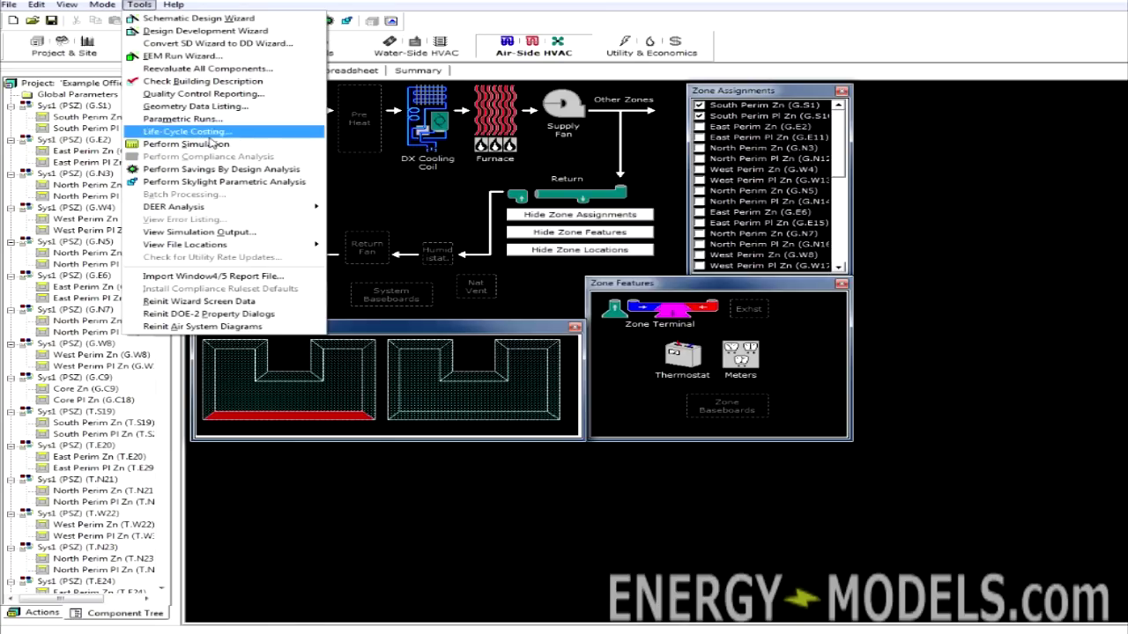
{"action": "left_click", "coordinate": [460, 23]}
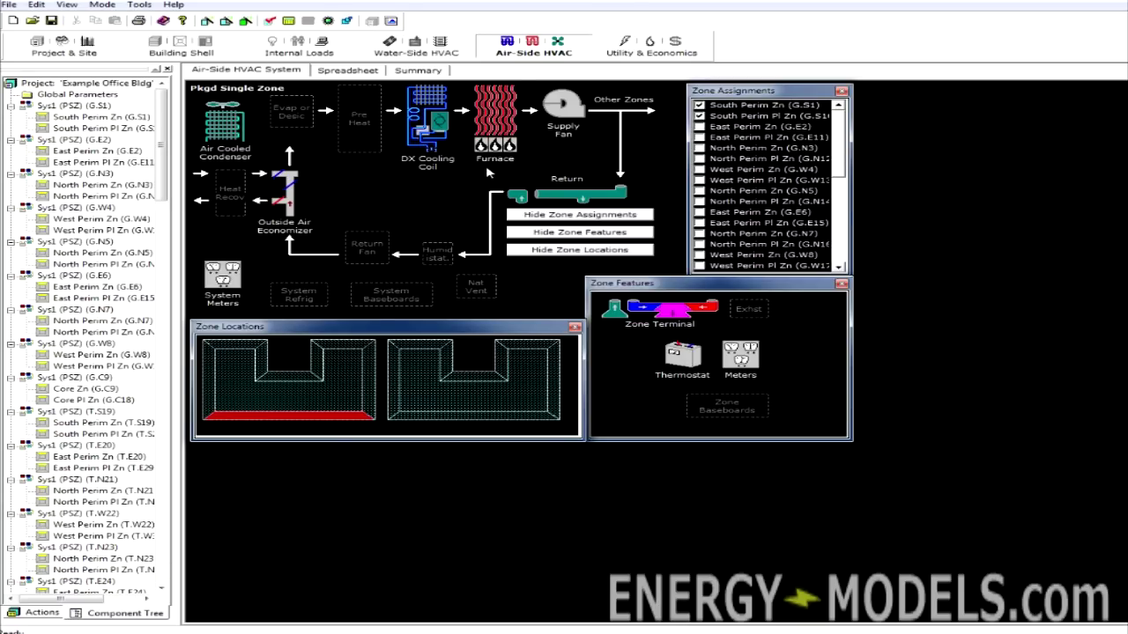
Step: Browse in Explorer to Documents > eQUEST 3-63 Projects > Example Office Bldg
{"action": "left_click", "coordinate": [232, 630]}
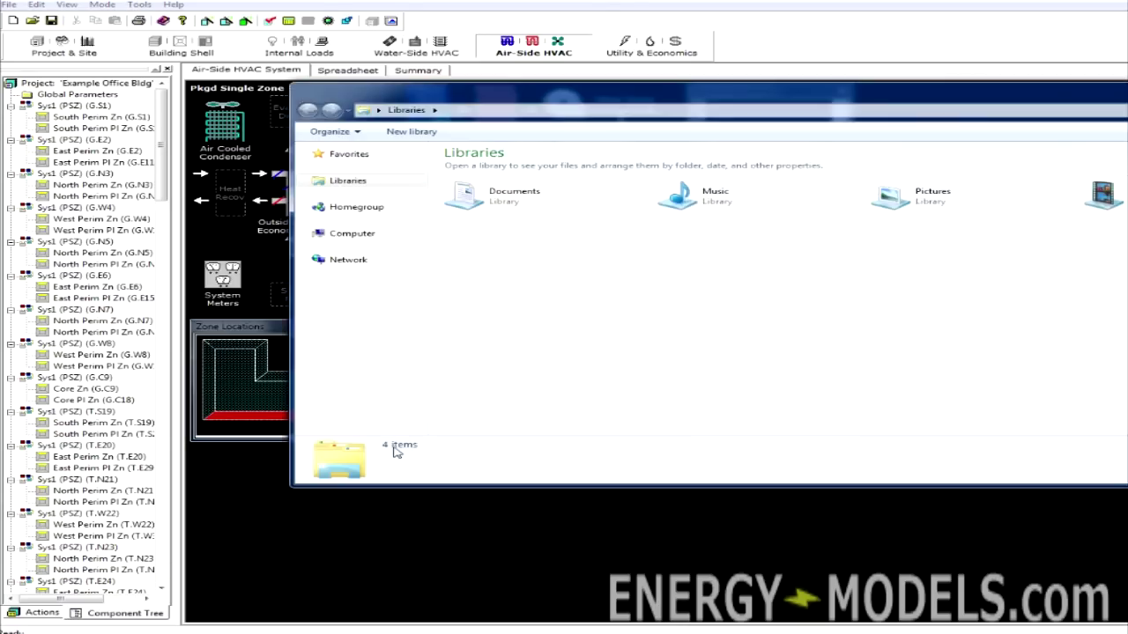
{"action": "double_click", "coordinate": [505, 206]}
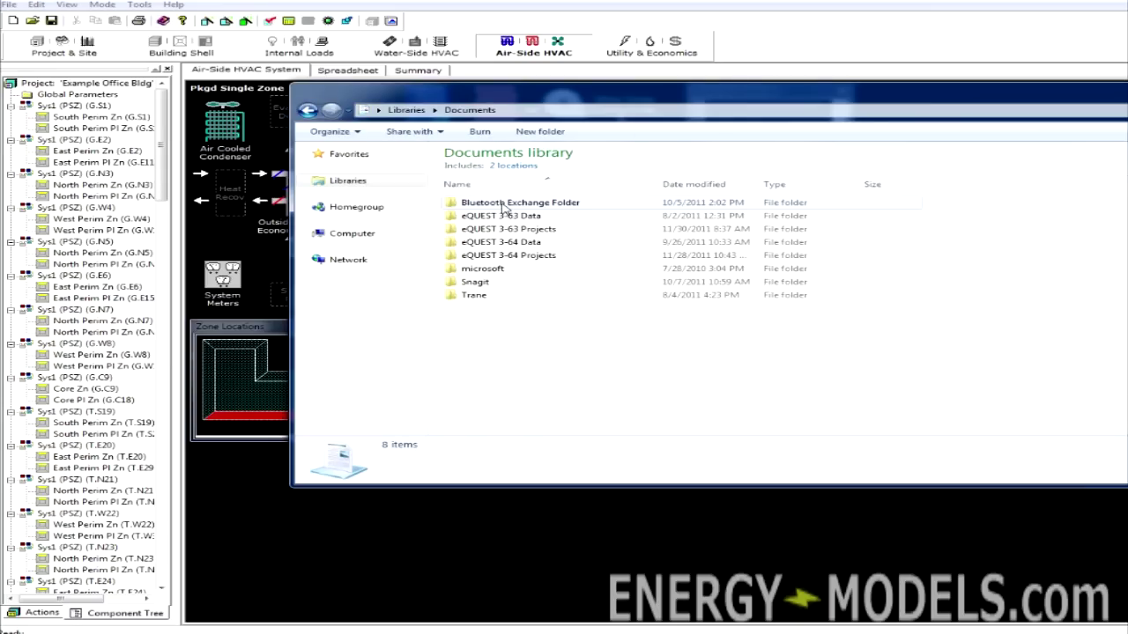
{"action": "double_click", "coordinate": [557, 230]}
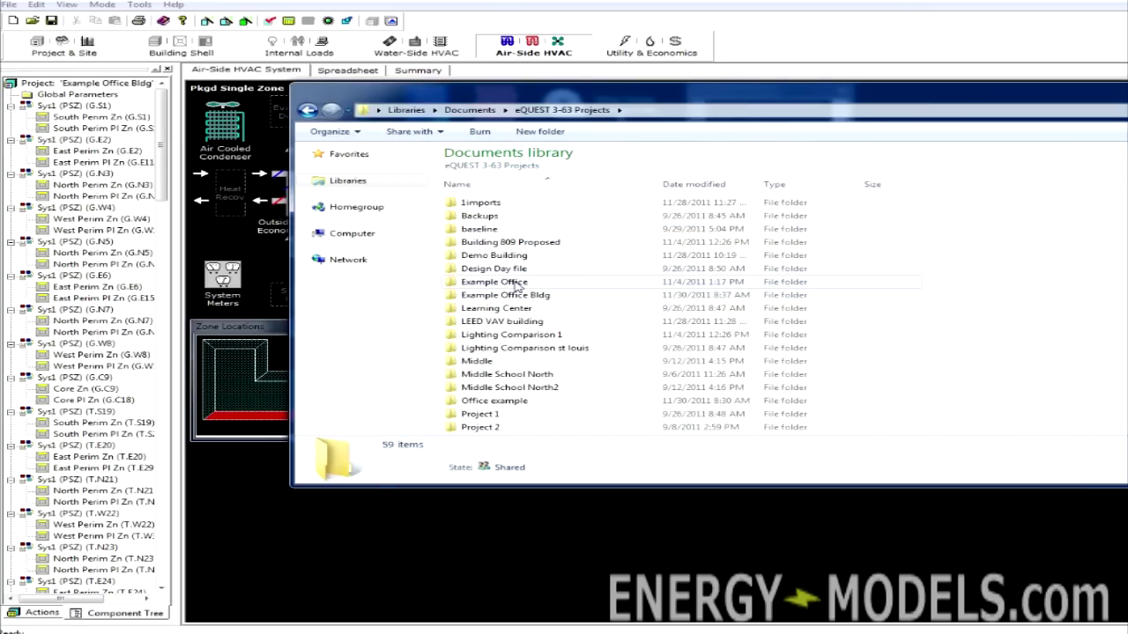
{"action": "double_click", "coordinate": [518, 296]}
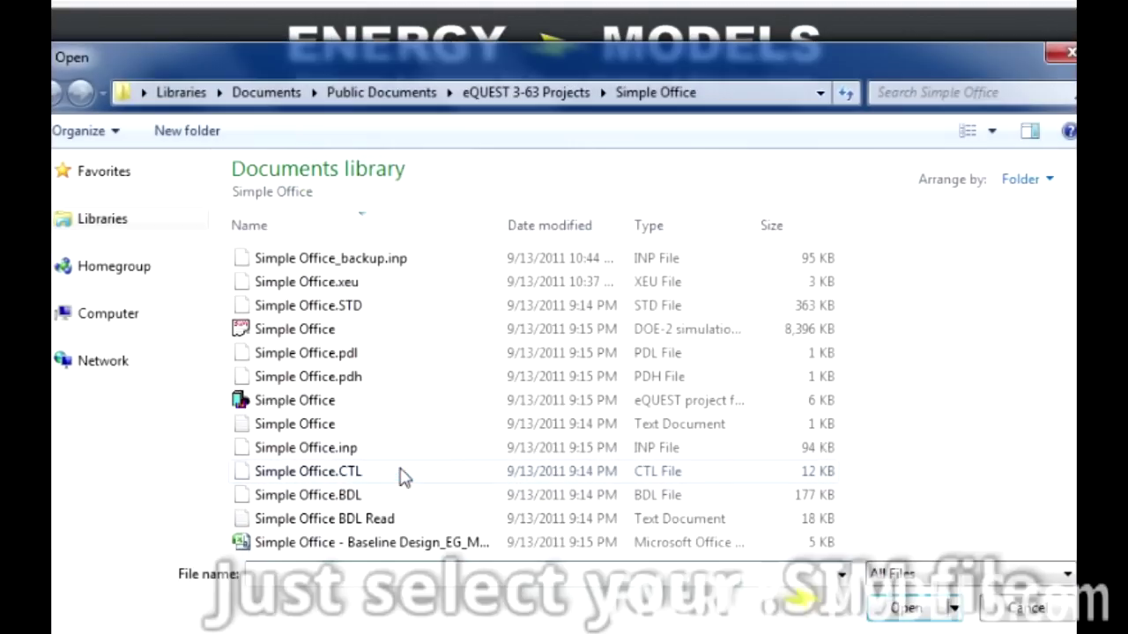
Step: Attach Simple Office.SIM from the Simple Office project folder and request Get Loads!
{"action": "key", "text": "BackSpace"}
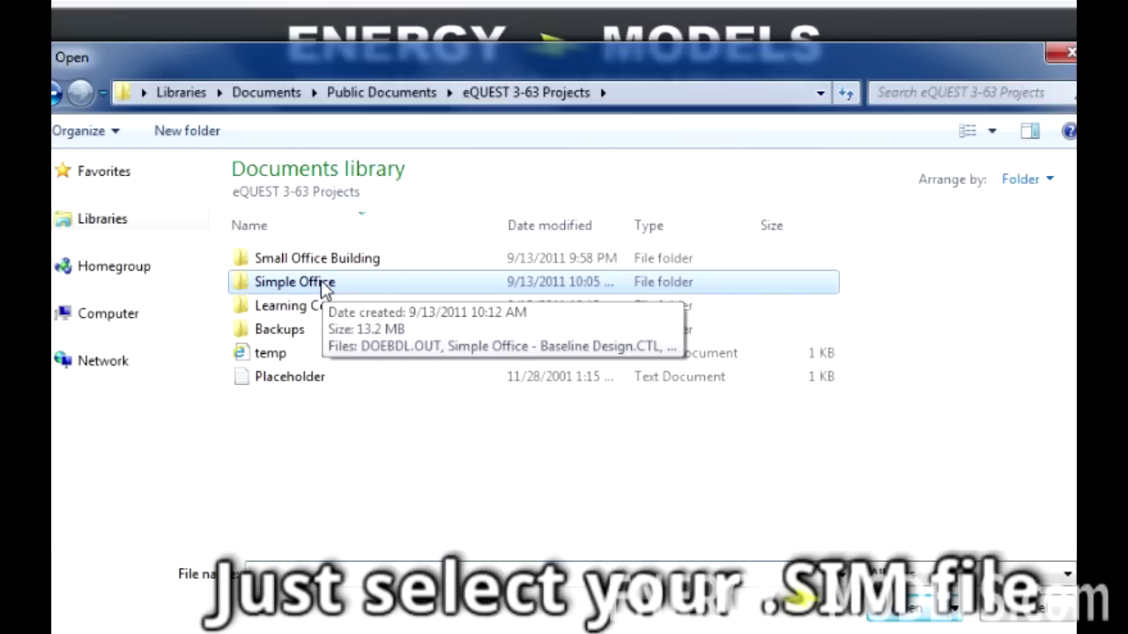
{"action": "double_click", "coordinate": [326, 291]}
{"action": "left_click", "coordinate": [319, 330]}
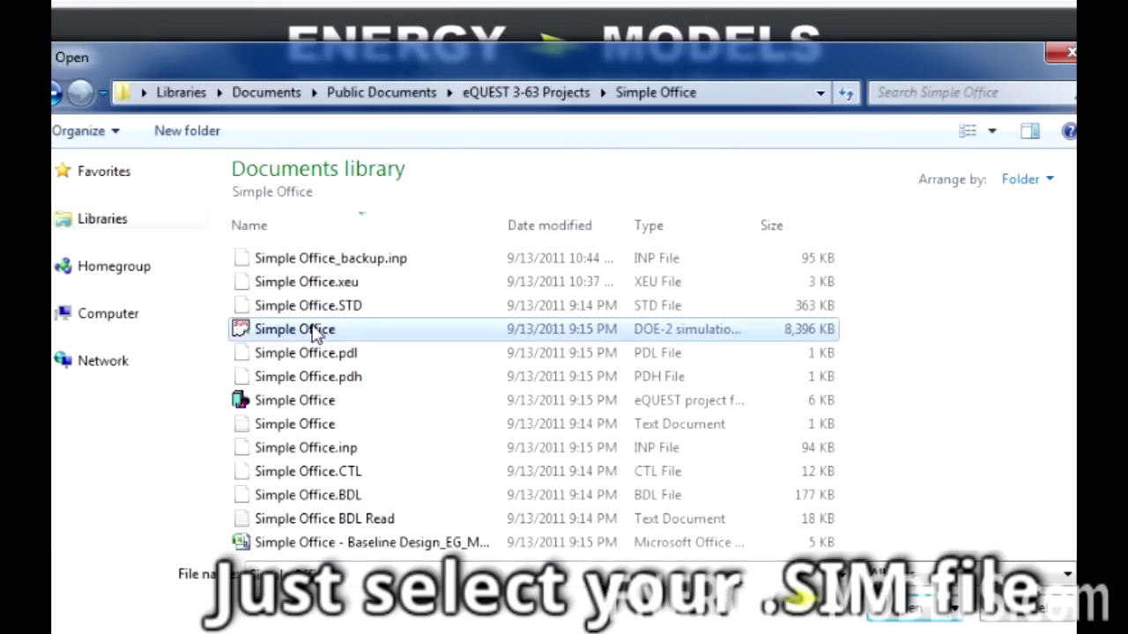
{"action": "left_click", "coordinate": [902, 615]}
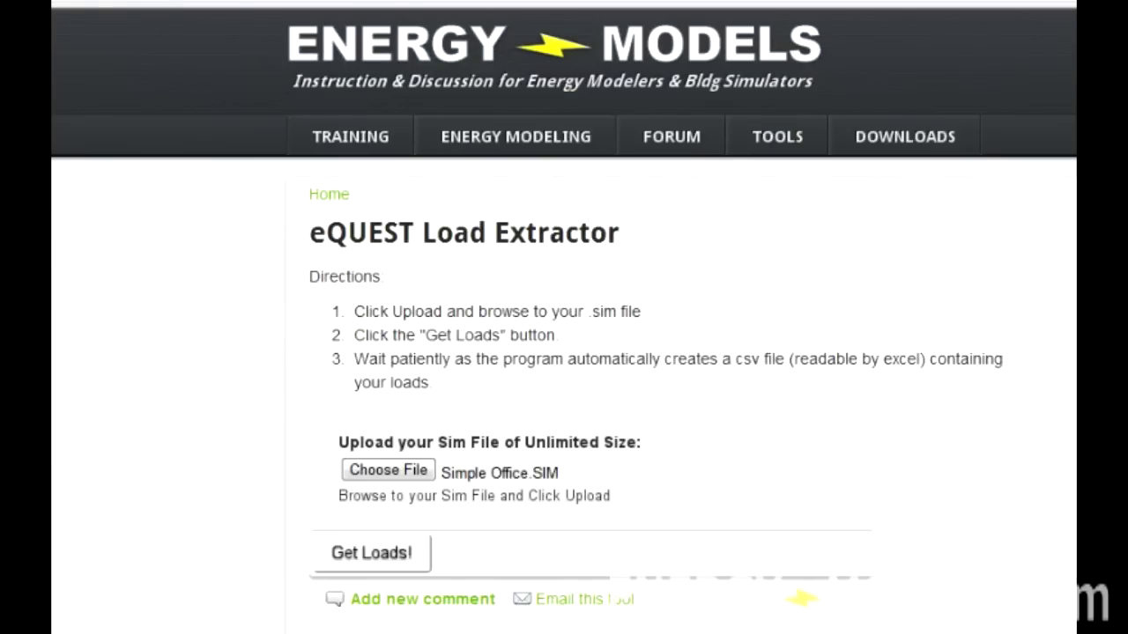
{"action": "left_click", "coordinate": [387, 562]}
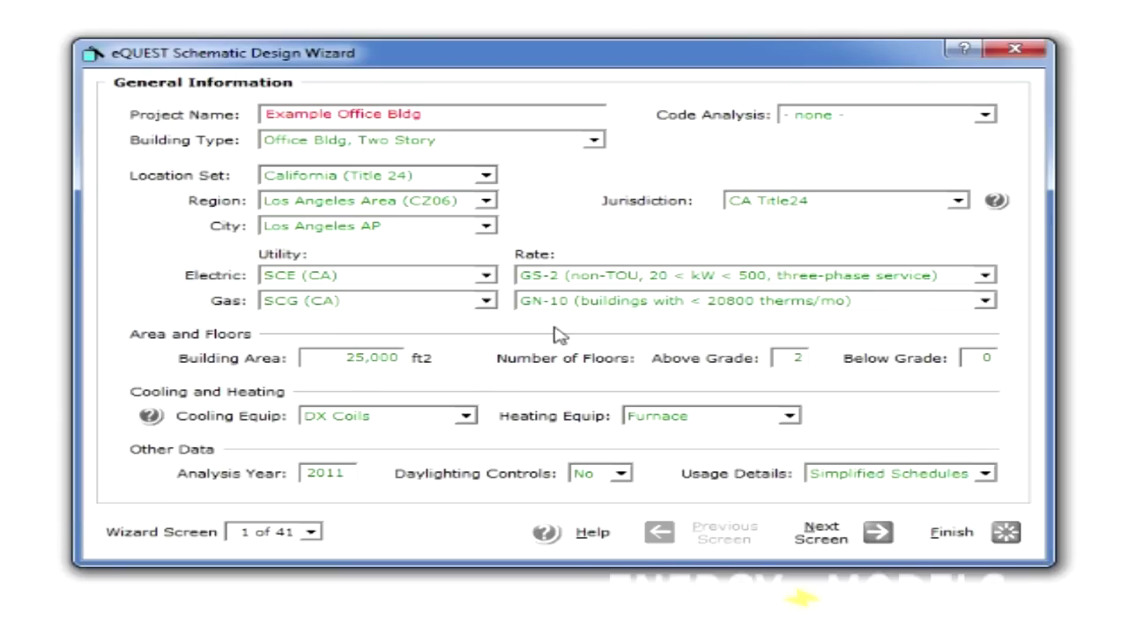
Step: Replace the leading 25 with 50 so Building Area reads 50,000 ft2
{"action": "left_click", "coordinate": [377, 356]}
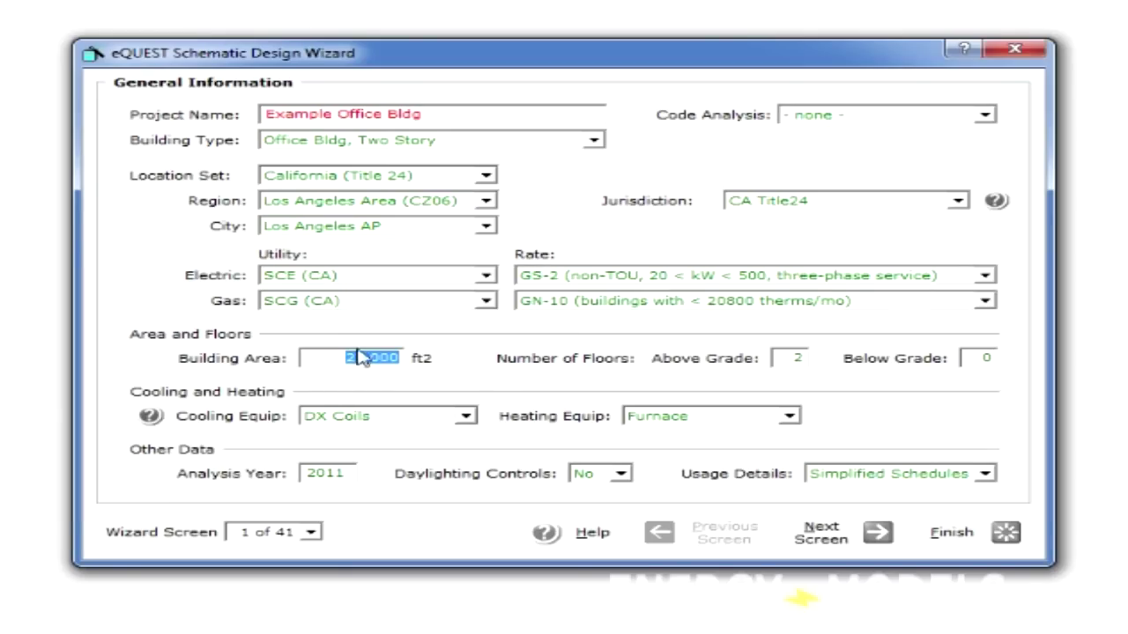
{"action": "left_click", "coordinate": [360, 358]}
{"action": "left_click_drag", "start_coordinate": [359, 358], "coordinate": [345, 357]}
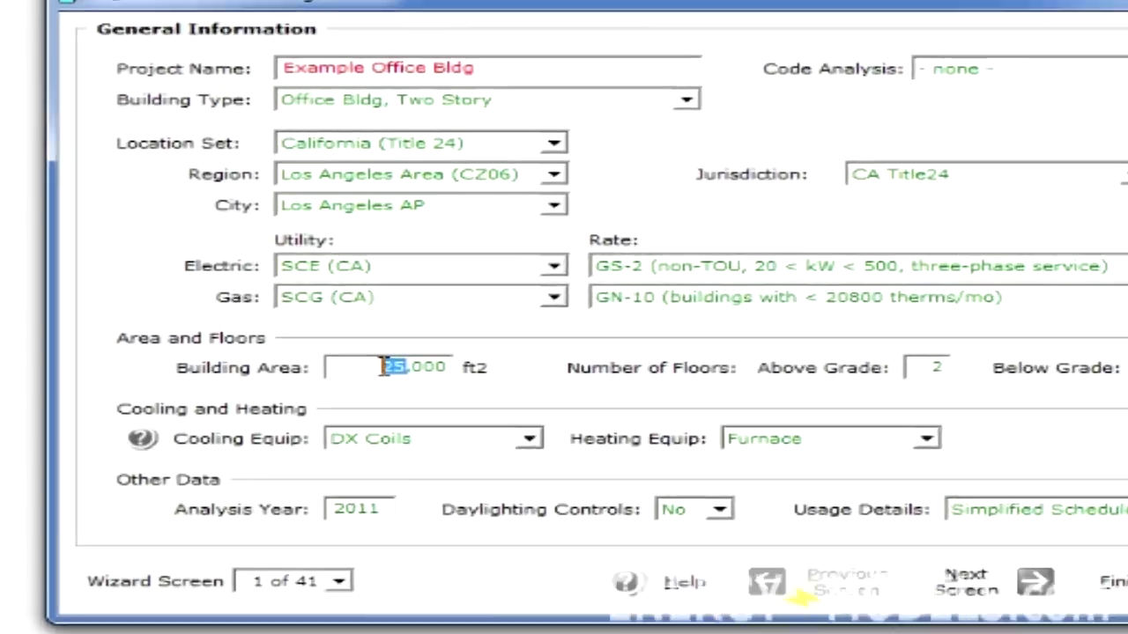
{"action": "type", "text": "50"}
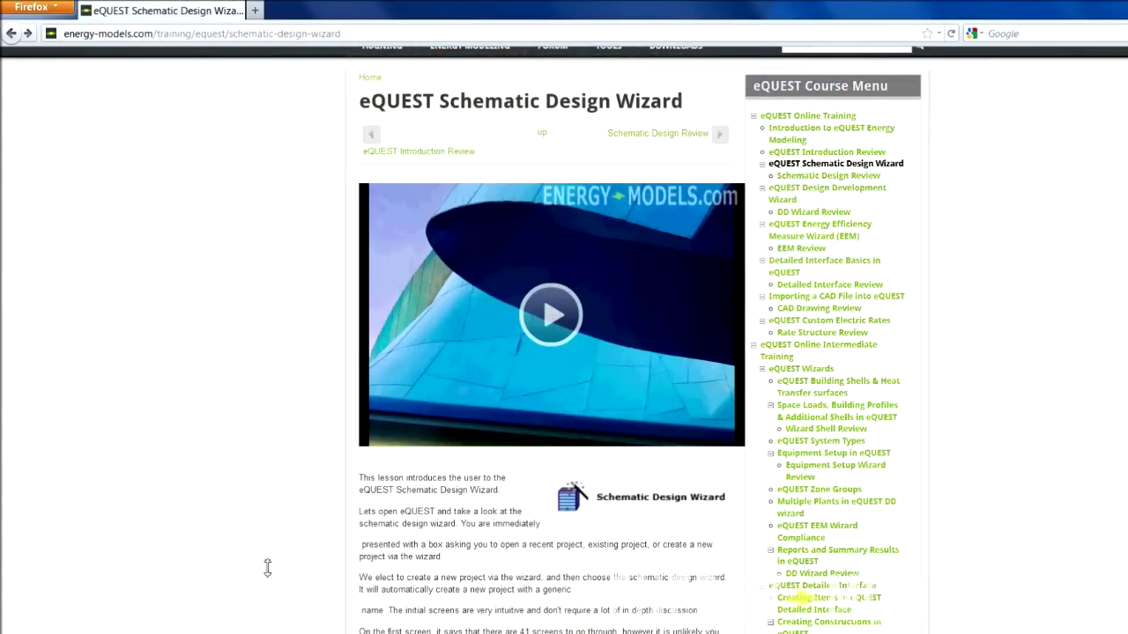
{"action": "scroll", "coordinate": [809, 141], "scroll_direction": "down", "scroll_amount": 10}
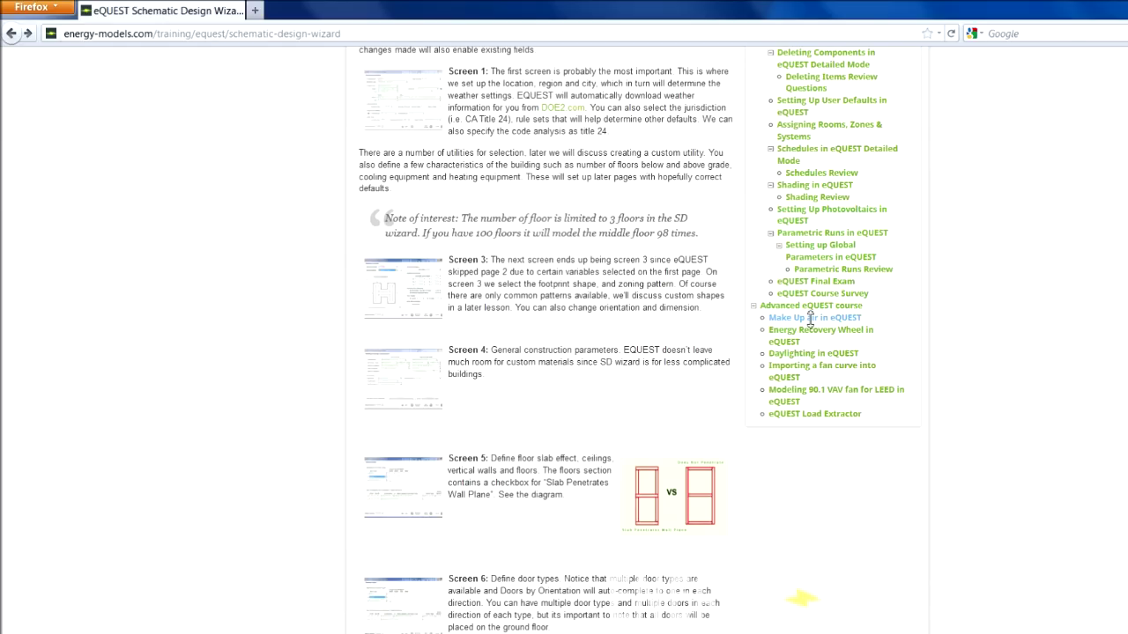
{"action": "left_click", "coordinate": [811, 318]}
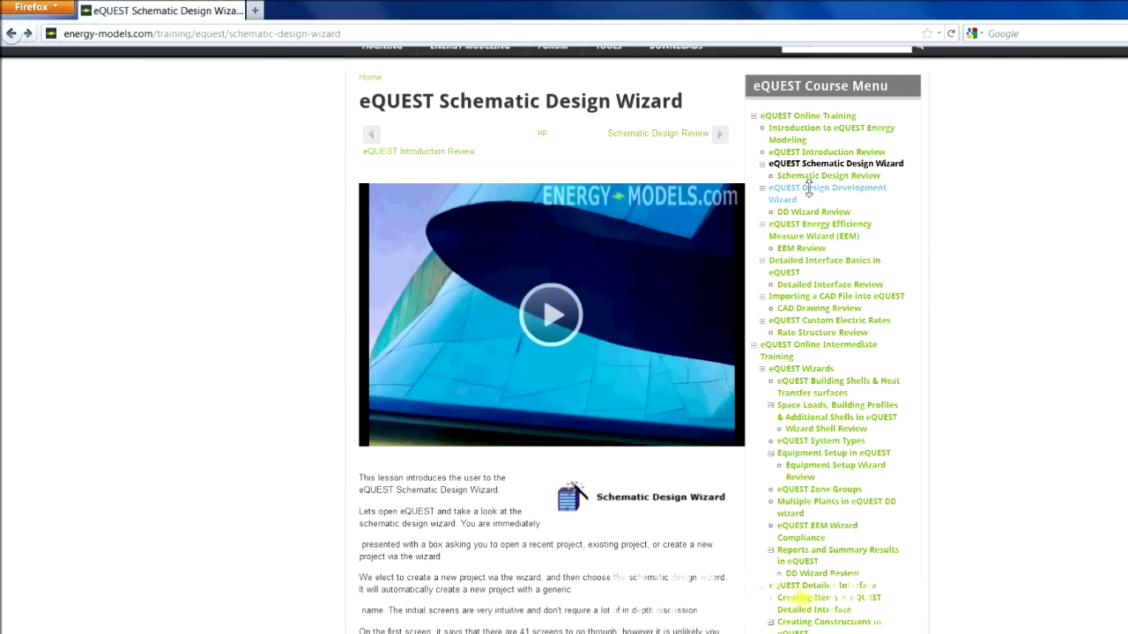
{"action": "mouse_move", "coordinate": [732, 439]}
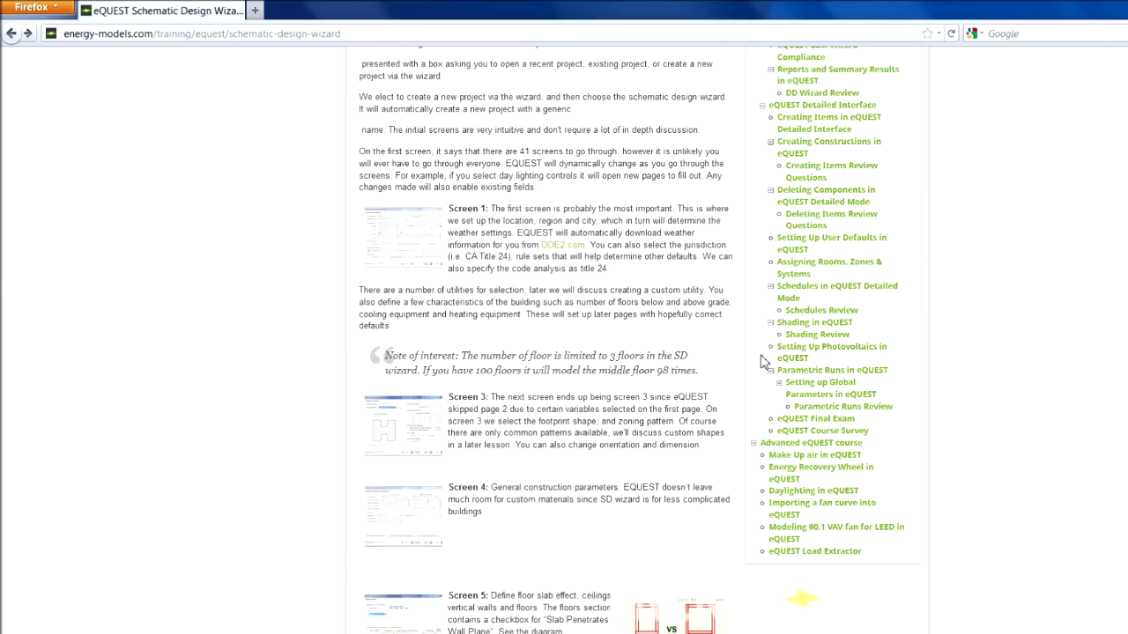
Step: Open the Shading Review lesson and its review questions, then the eQUEST Final Exam page
{"action": "left_click", "coordinate": [808, 339]}
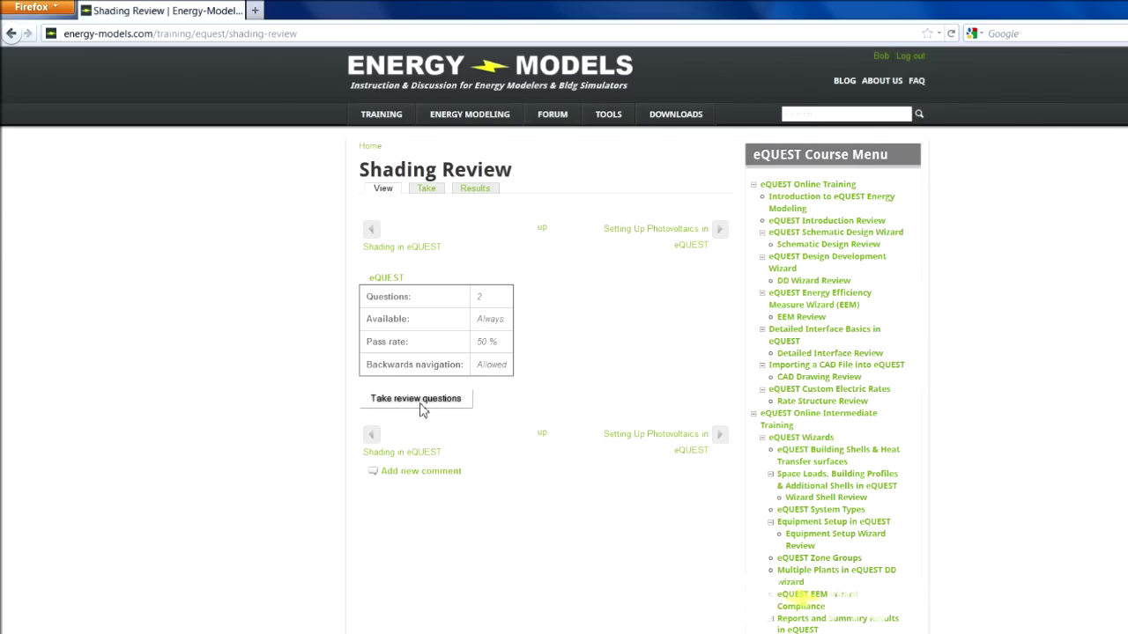
{"action": "left_click", "coordinate": [421, 405]}
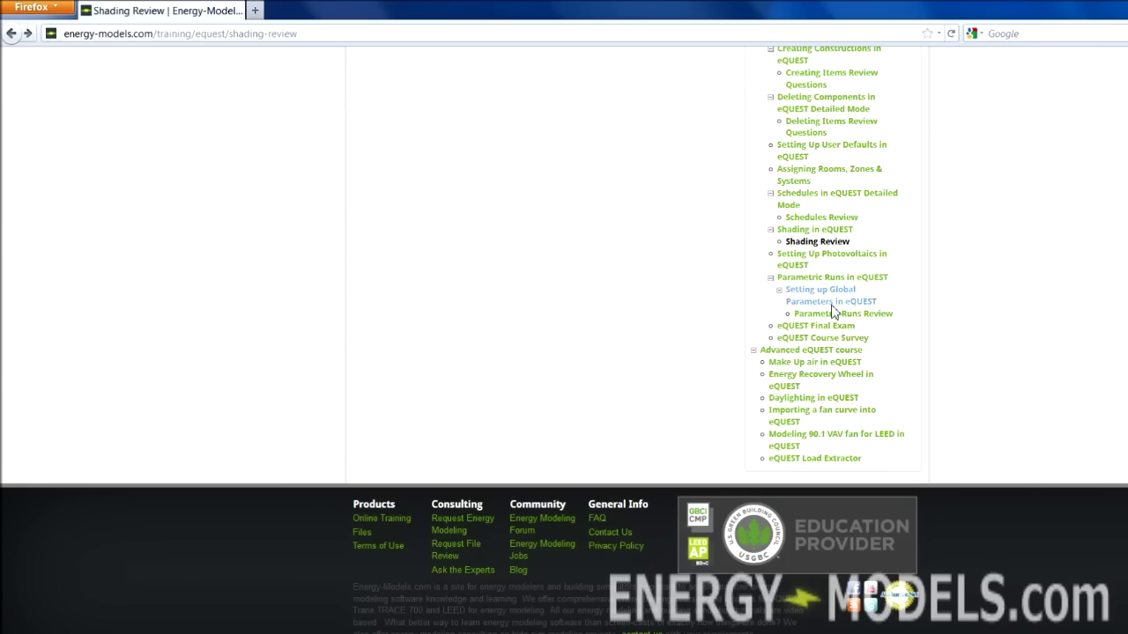
{"action": "left_click", "coordinate": [820, 326]}
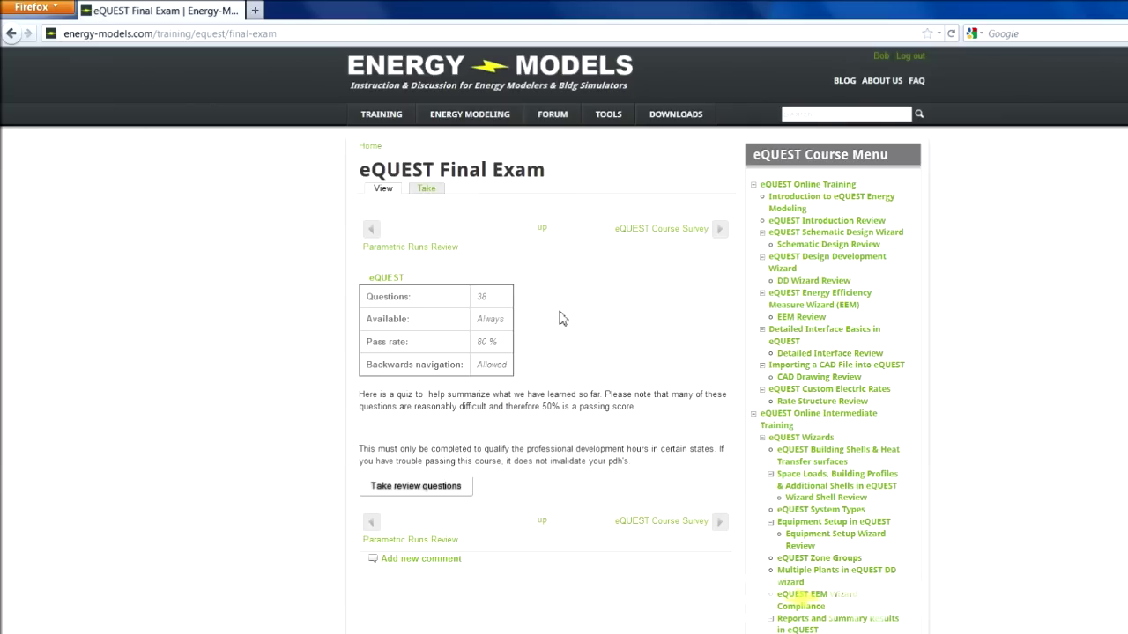
Step: Start the eQUEST Final Exam review questions
{"action": "left_click", "coordinate": [408, 495]}
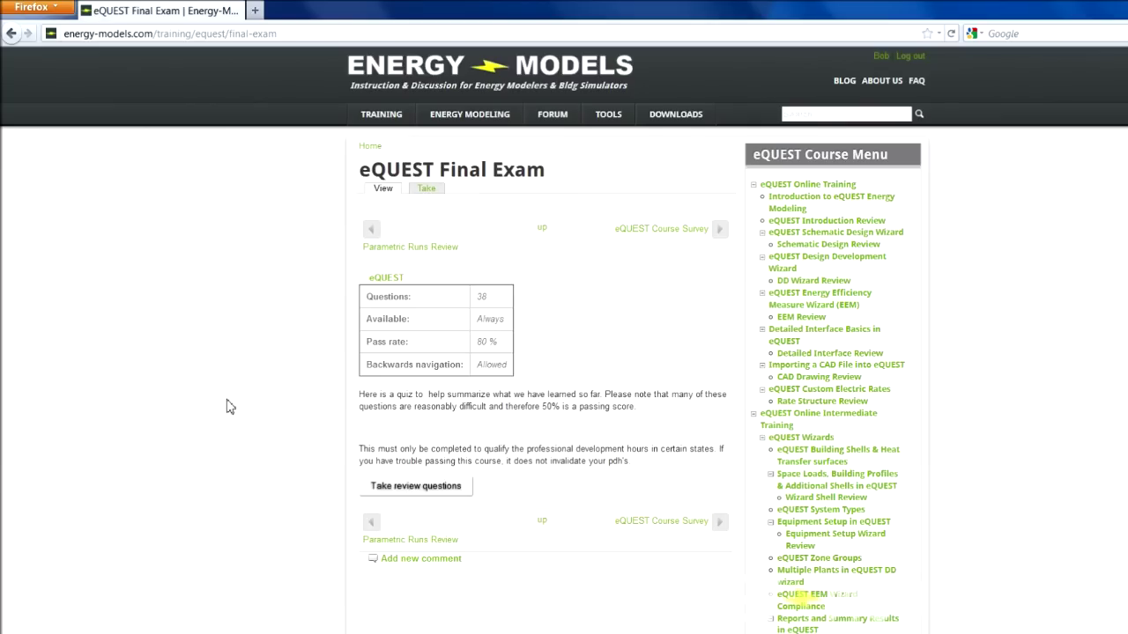